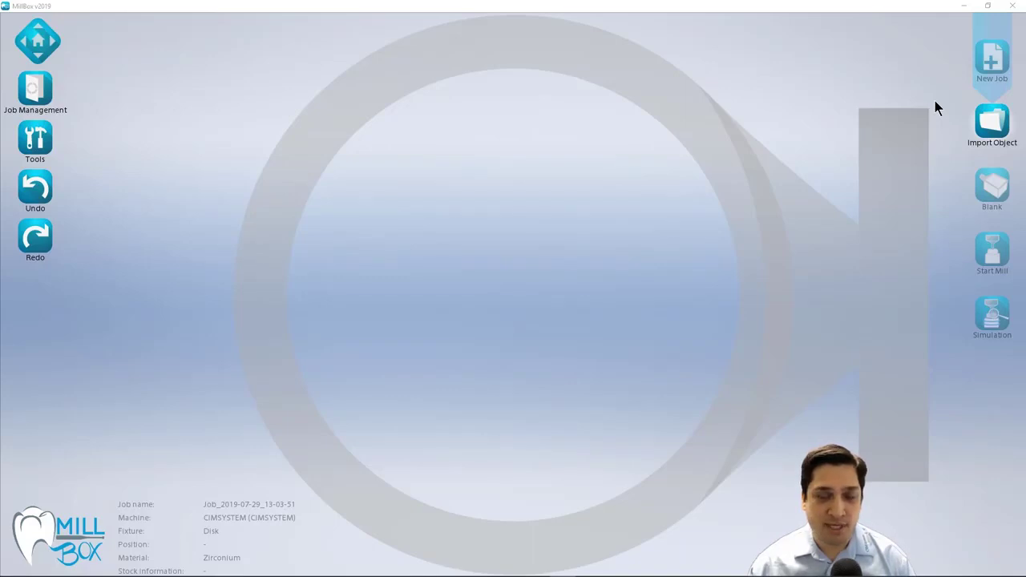
Start a new job and choose the CIMSYSTEM tools package for the machine
left_click(994, 46)
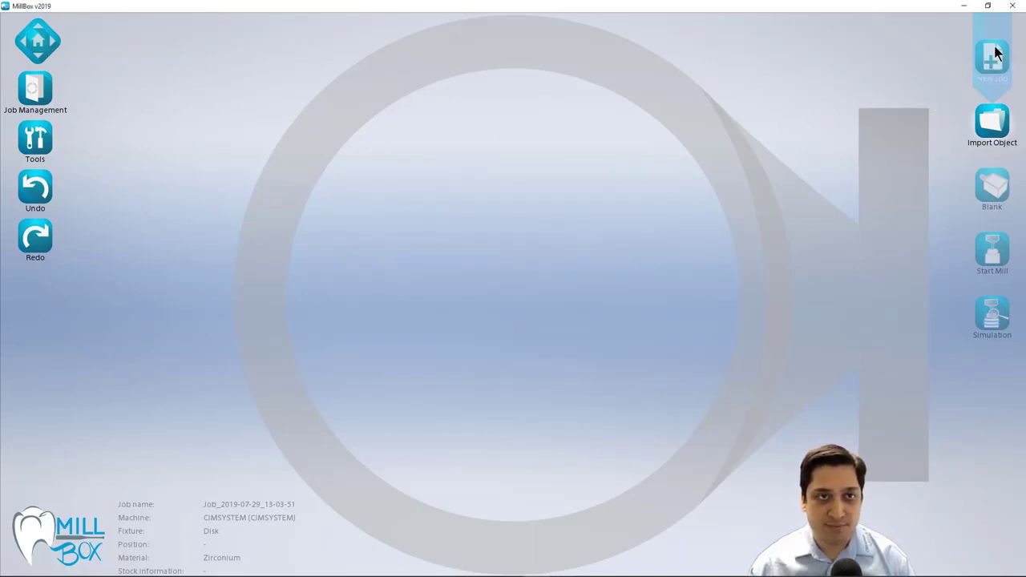
left_click(994, 54)
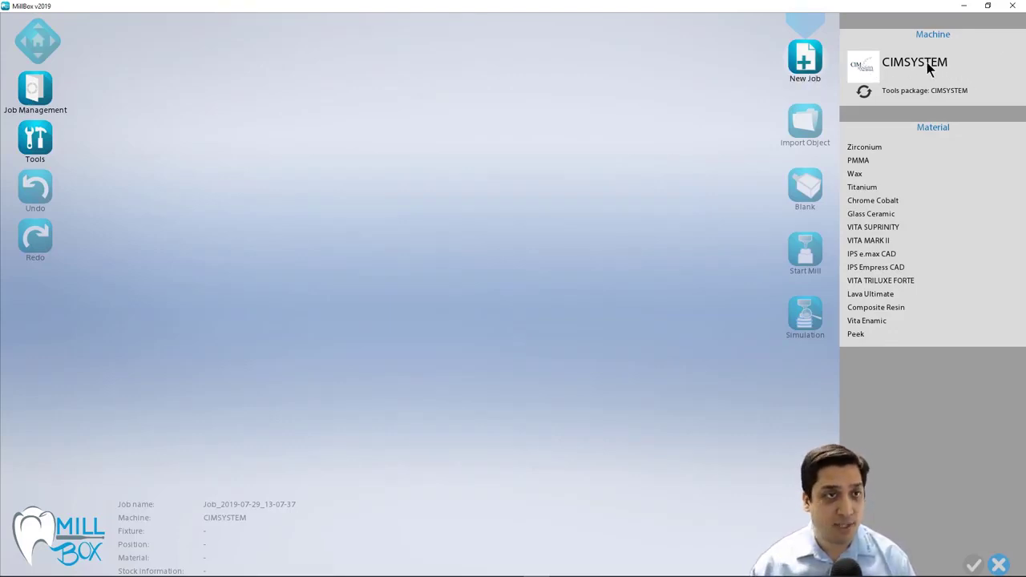
left_click(864, 93)
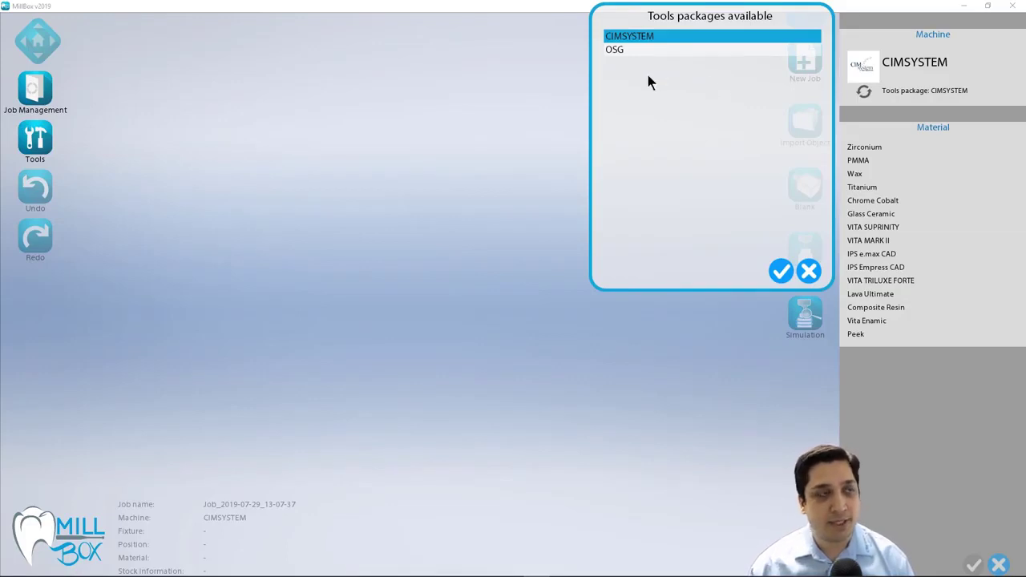
left_click(658, 49)
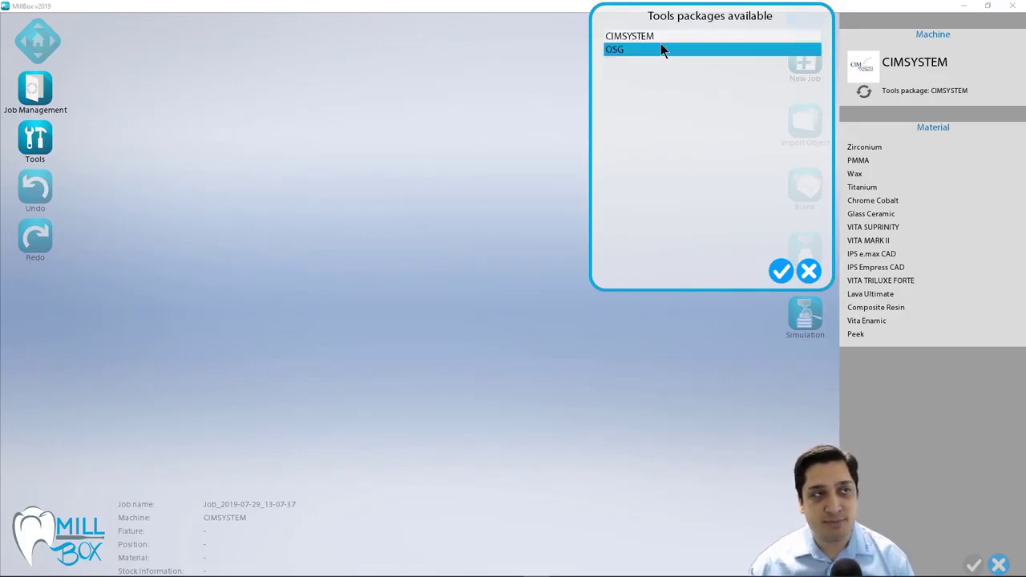
left_click(670, 37)
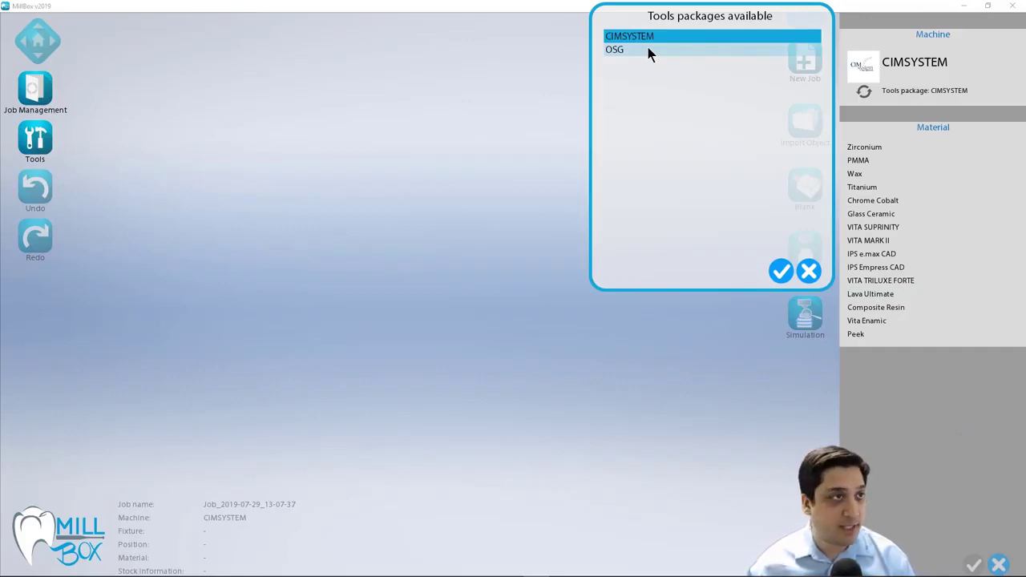
left_click(647, 50)
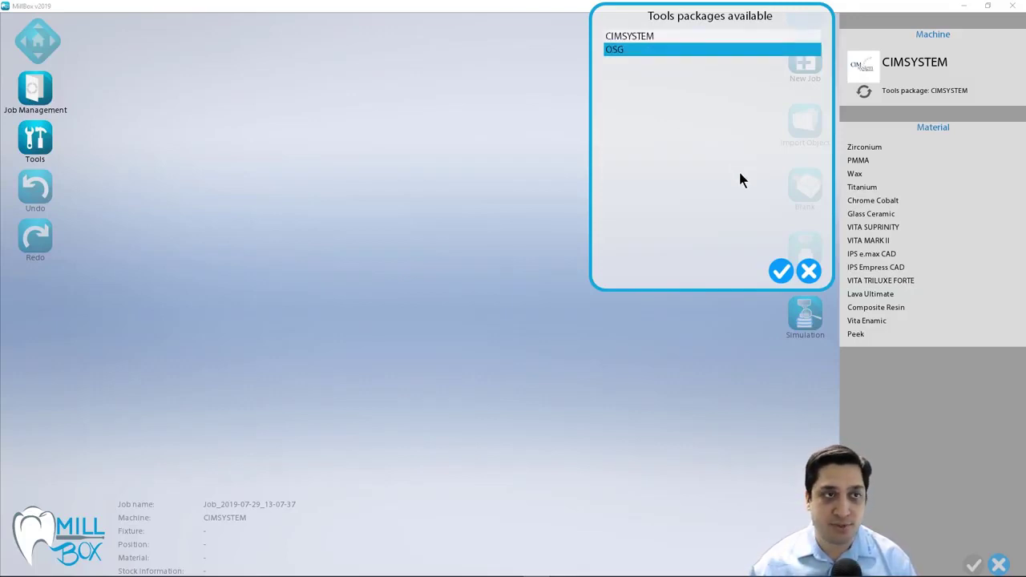
left_click(686, 37)
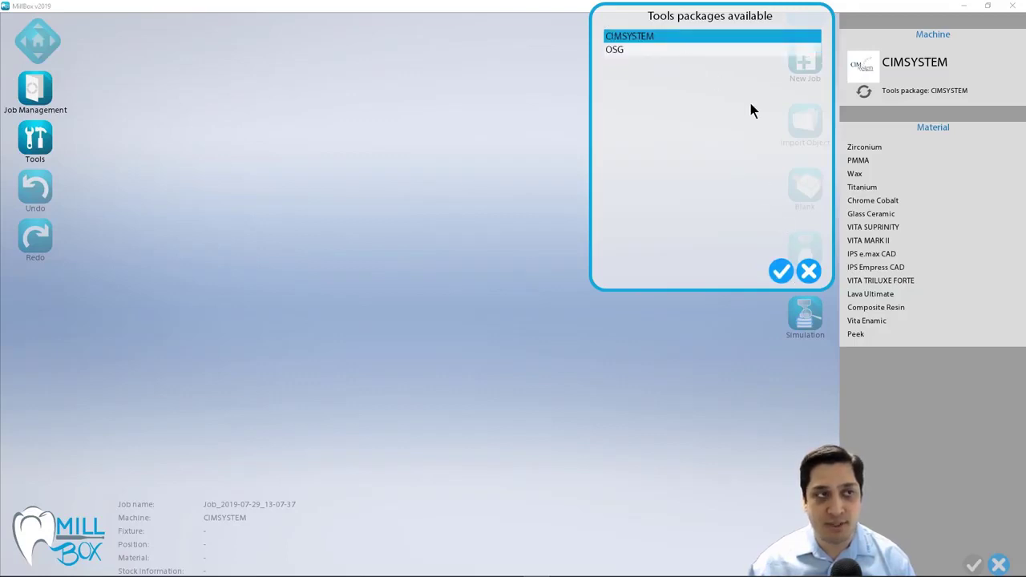
left_click(780, 271)
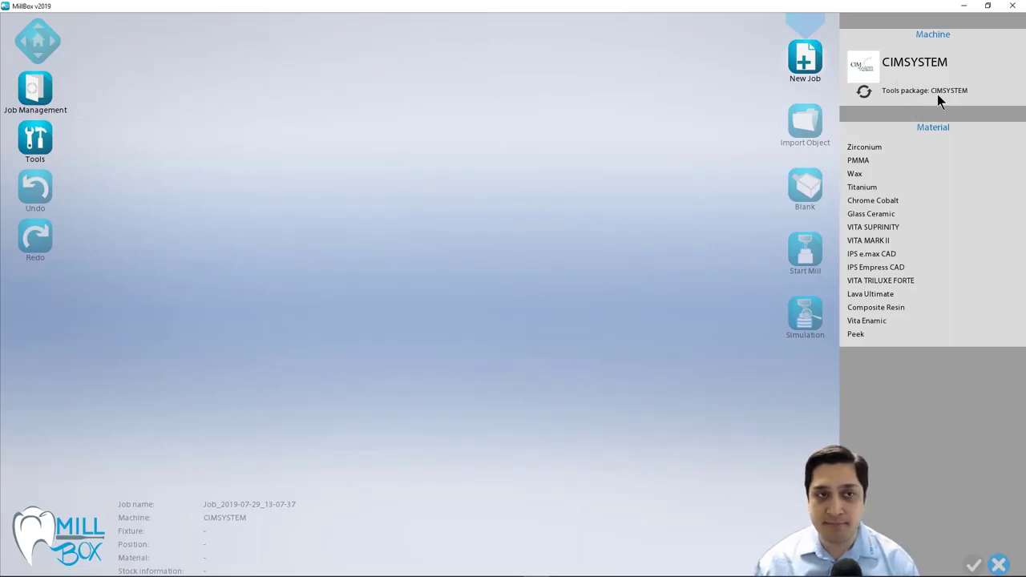
Examine which fixtures and positions are offered for Zirconium, PMMA, Wax and Titanium
left_click(902, 149)
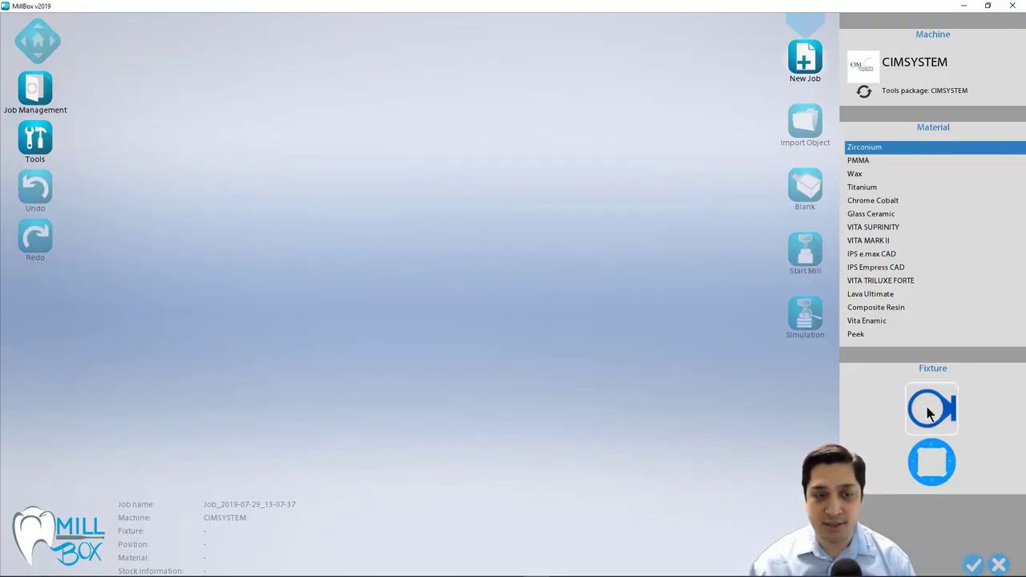
left_click(922, 459)
scroll(921, 384, "down", 2)
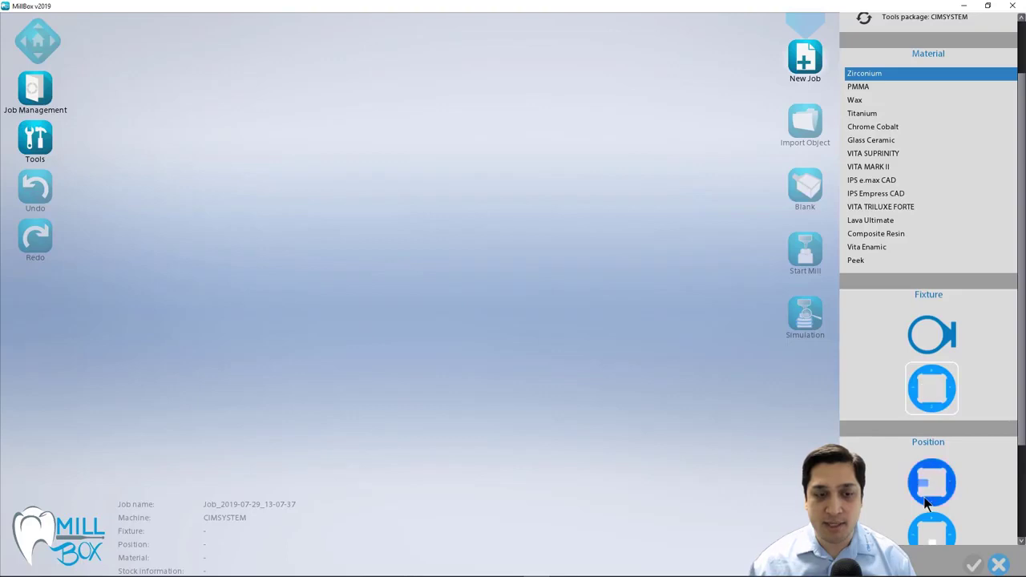
left_click(859, 87)
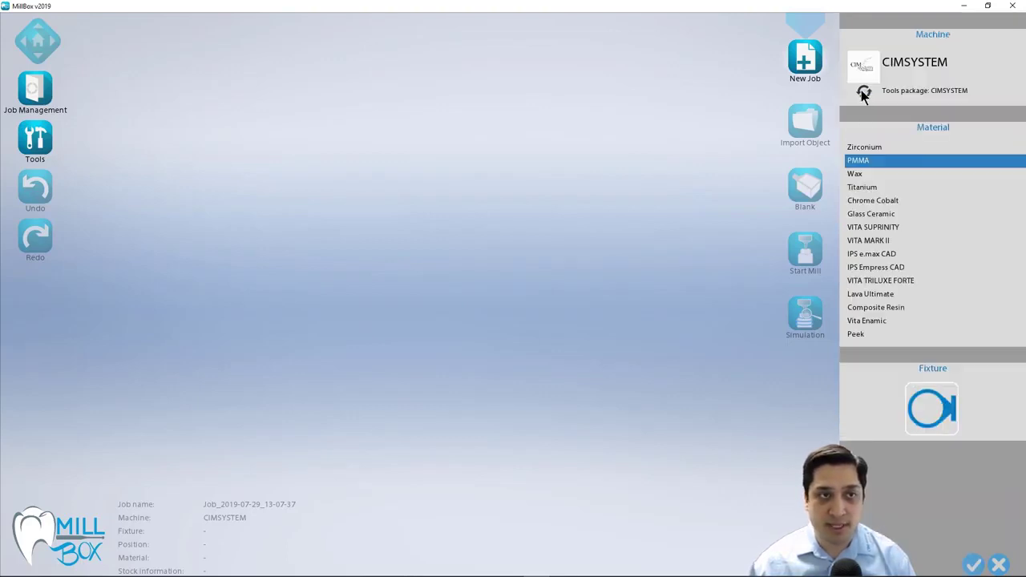
left_click(869, 174)
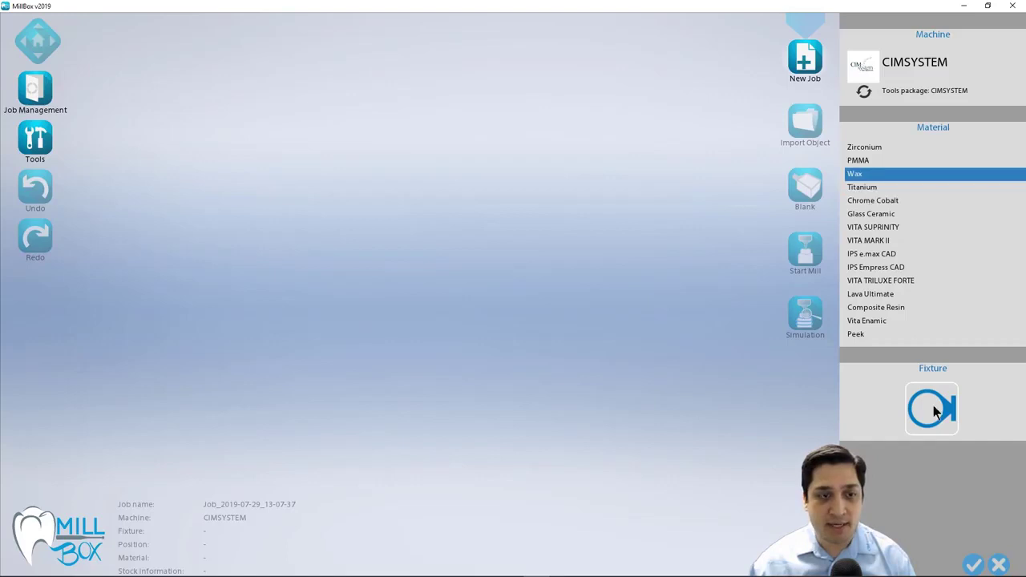
left_click(875, 187)
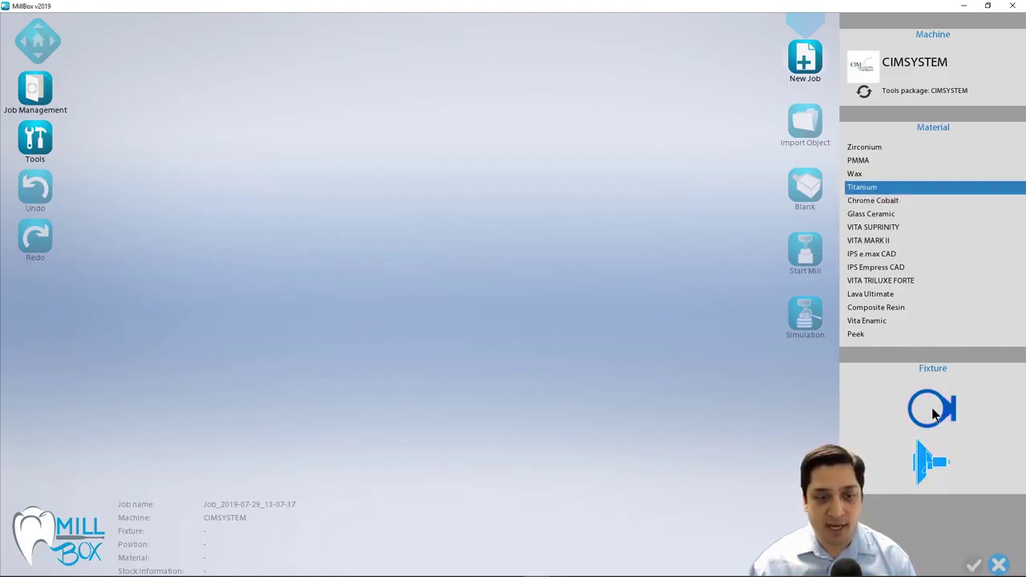
left_click(933, 406)
left_click(937, 463)
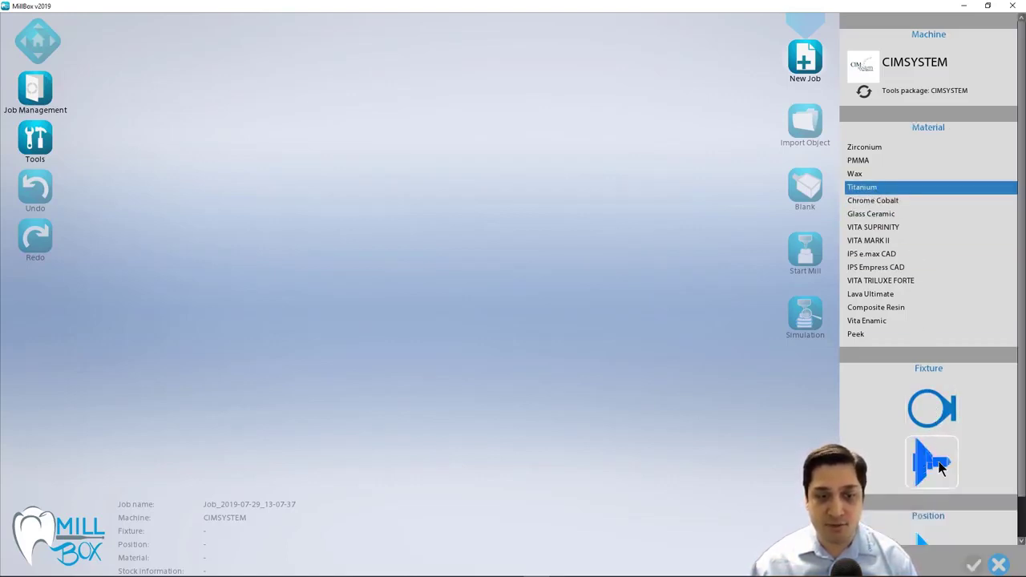
scroll(931, 446, "down", 1)
scroll(930, 446, "up", 1)
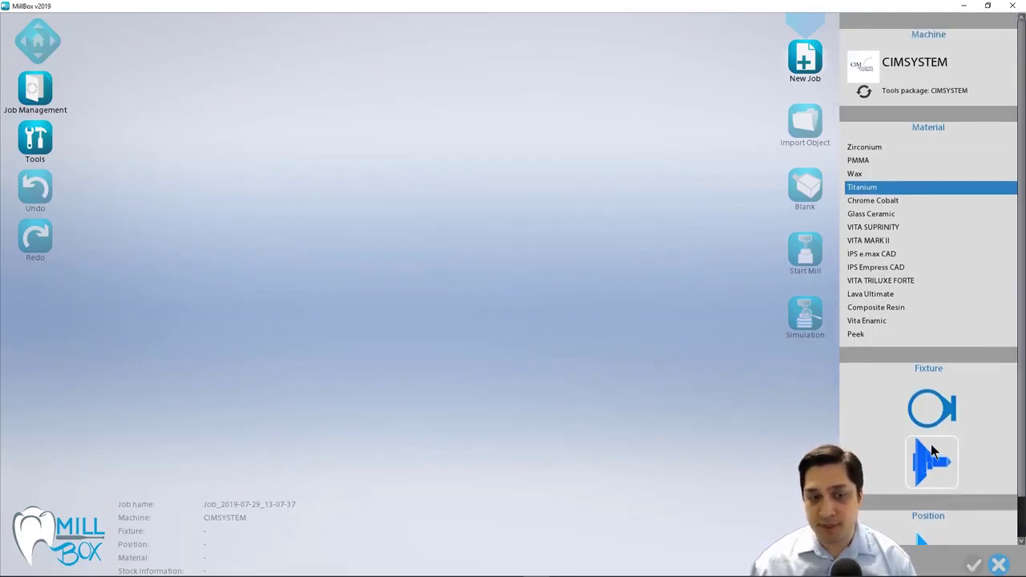
Set the job's material to Zirconium with the round disk fixture and confirm the job setup
left_click(895, 148)
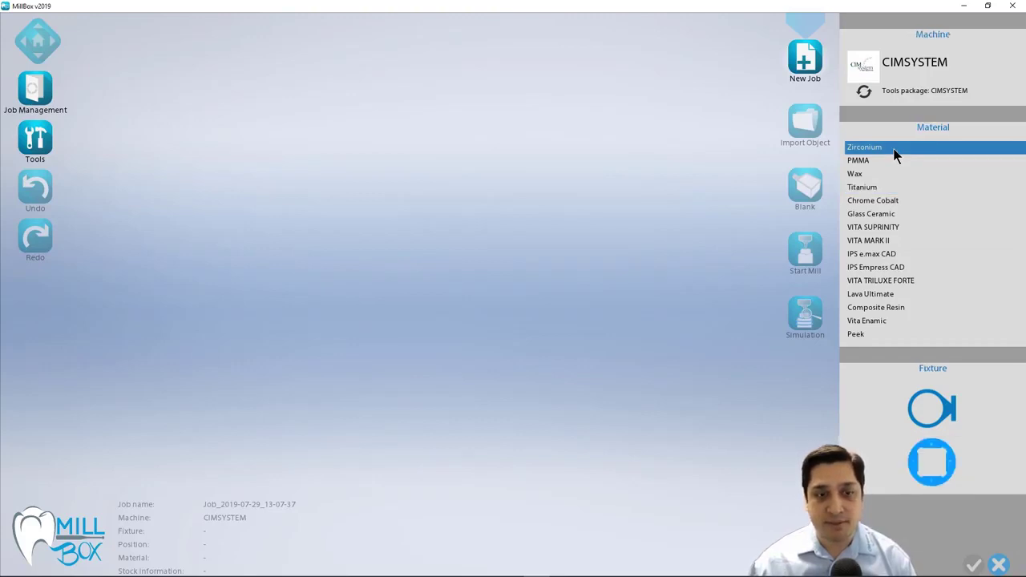
left_click(950, 415)
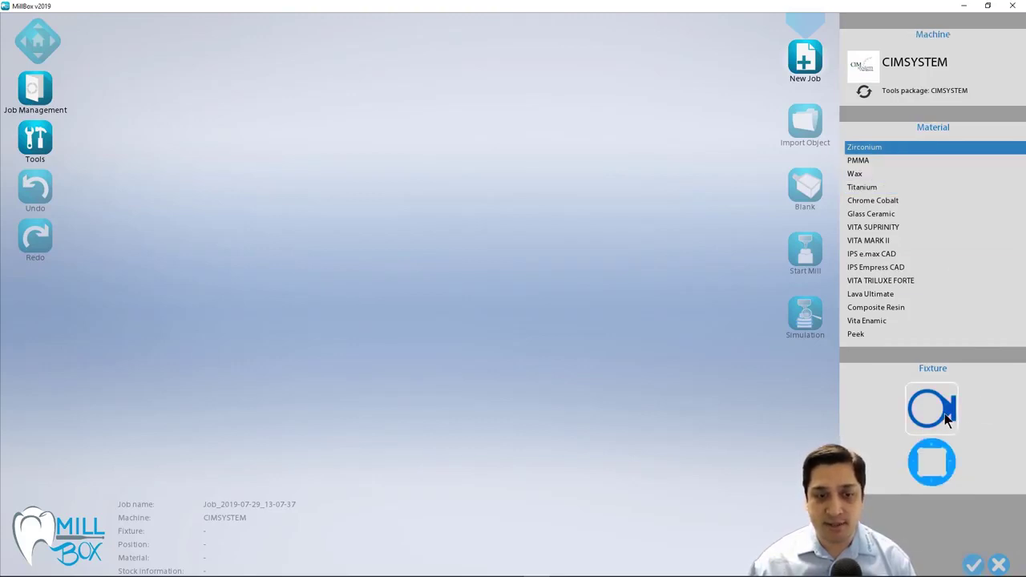
left_click(975, 565)
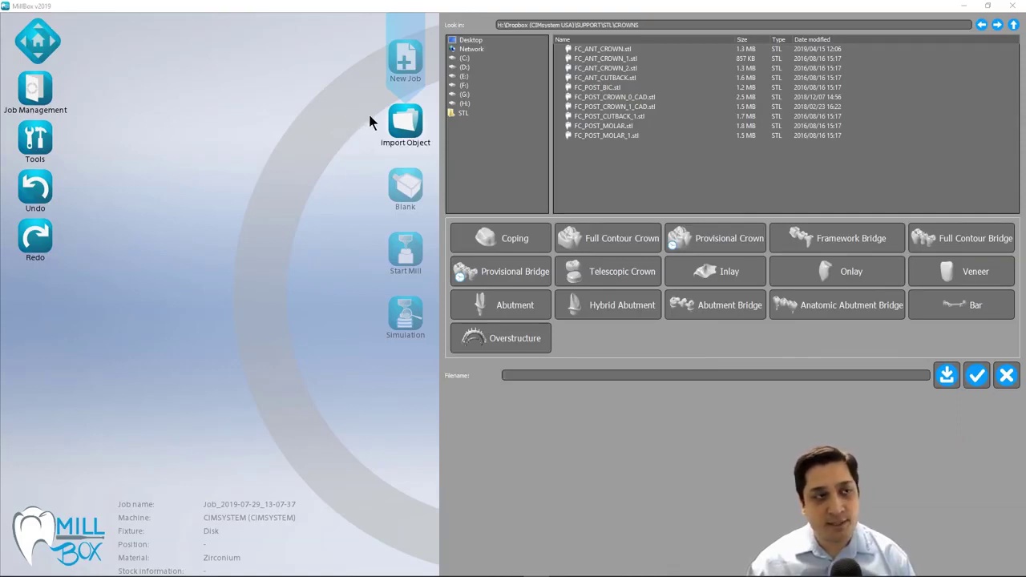
Import FC_POST_CROWN_0_CAD.stl and FC_POST_CROWN_1_CAD.stl together as Full Contour Crown objects
left_click(517, 95)
left_click(664, 96)
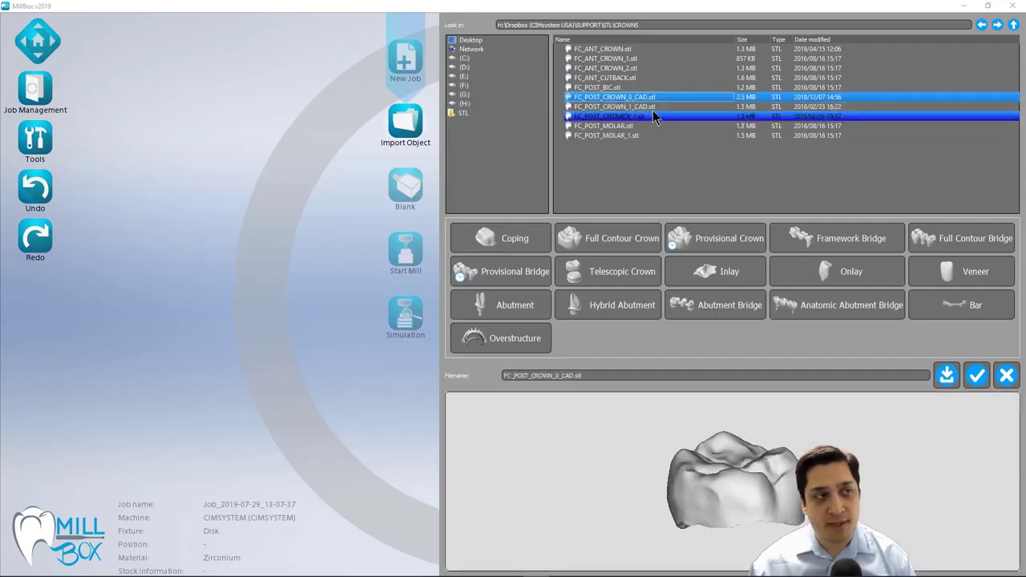
left_click(654, 107)
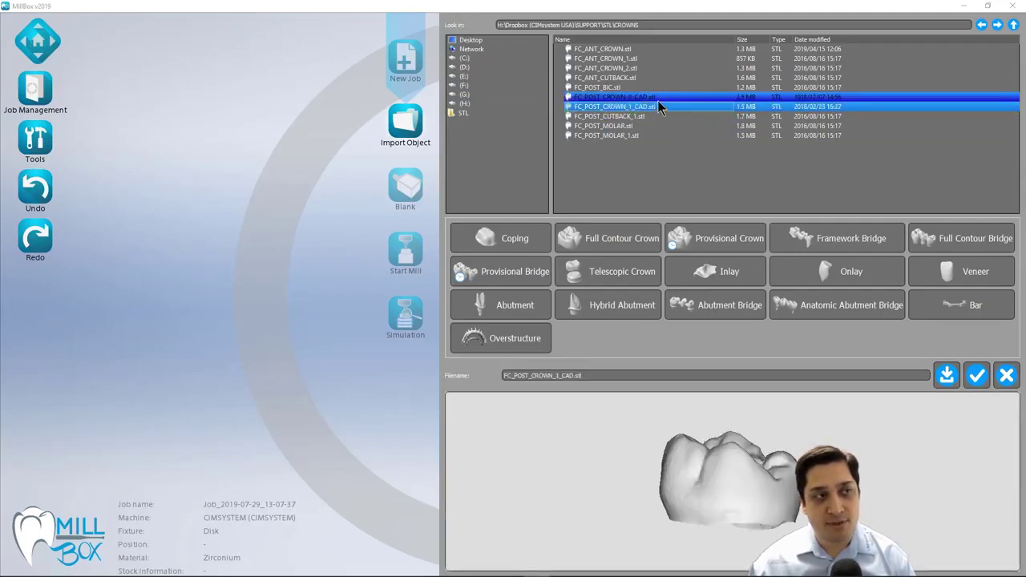
left_click(657, 99)
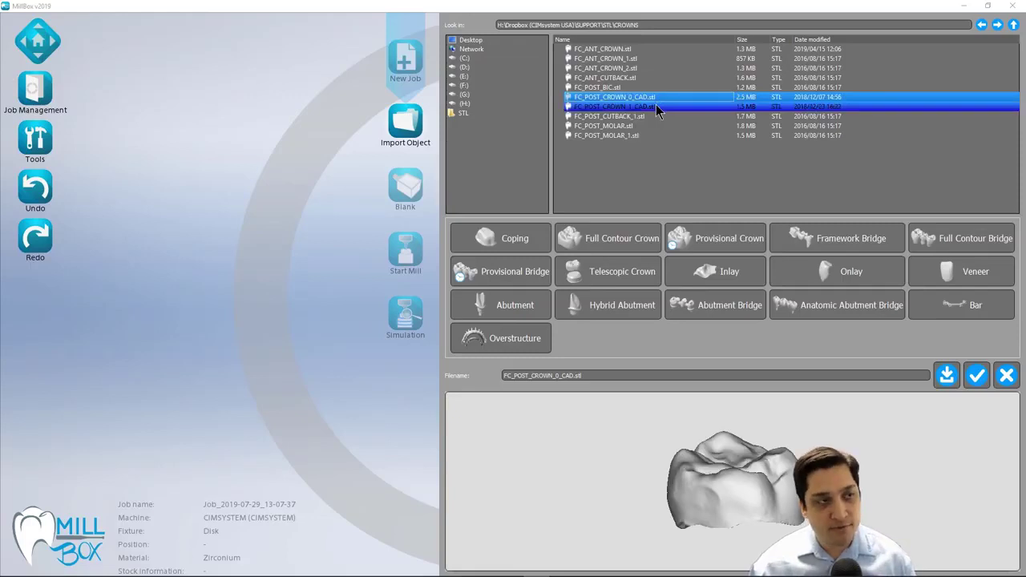
left_click(656, 107, "ctrl")
left_click(635, 235)
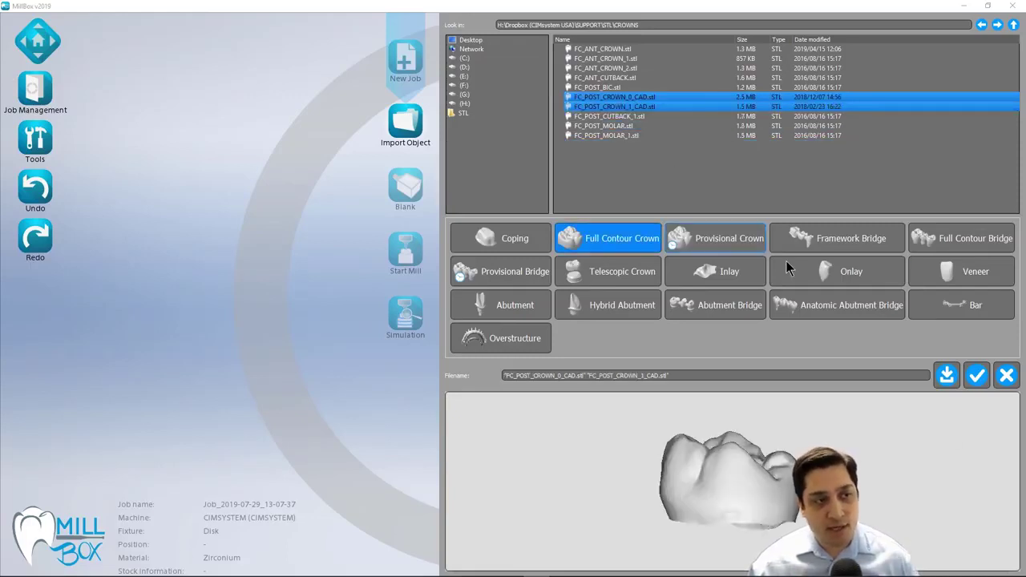
left_click(977, 376)
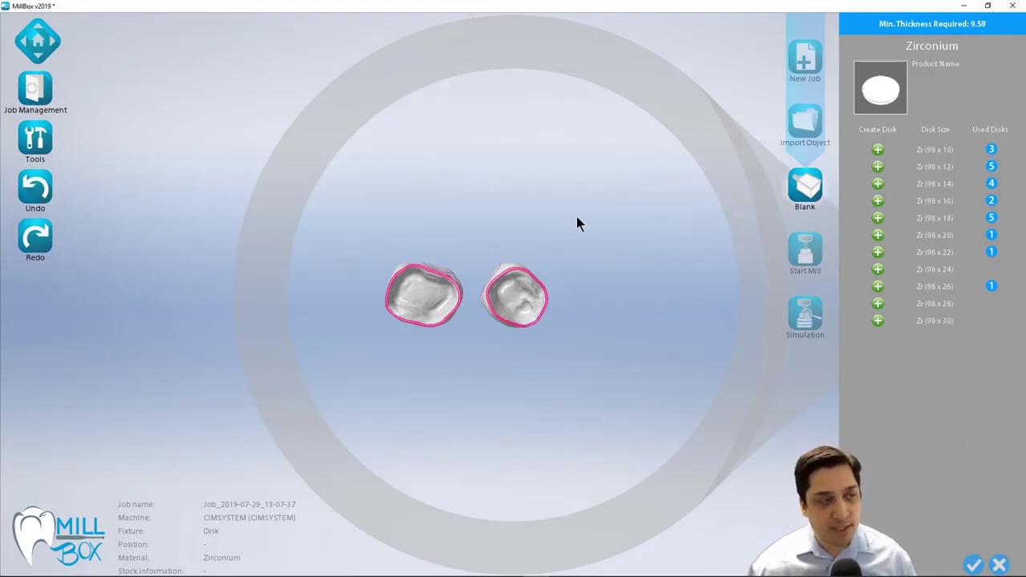
Inspect the two crowns up close and preview their nesting in each used 98 x 10 zirconium disk
scroll(576, 220, "up", 5)
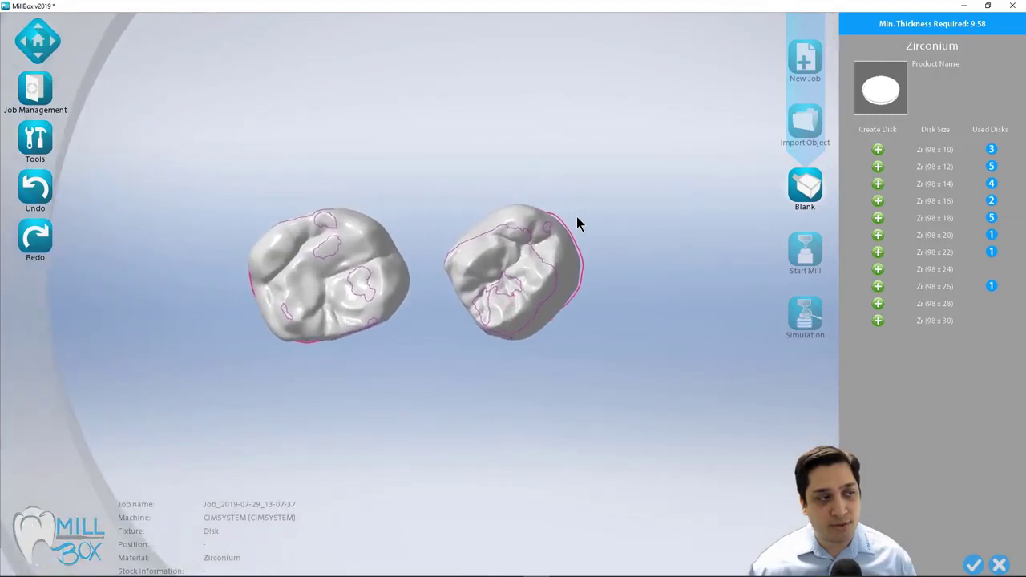
middle_click_drag(576, 217, 568, 214)
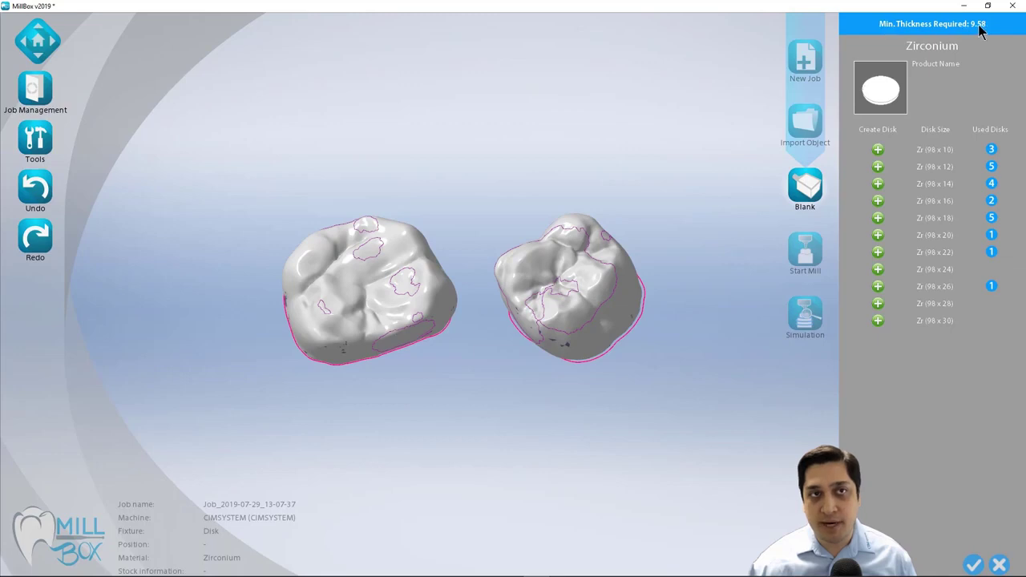
middle_click_drag(602, 277, 657, 286)
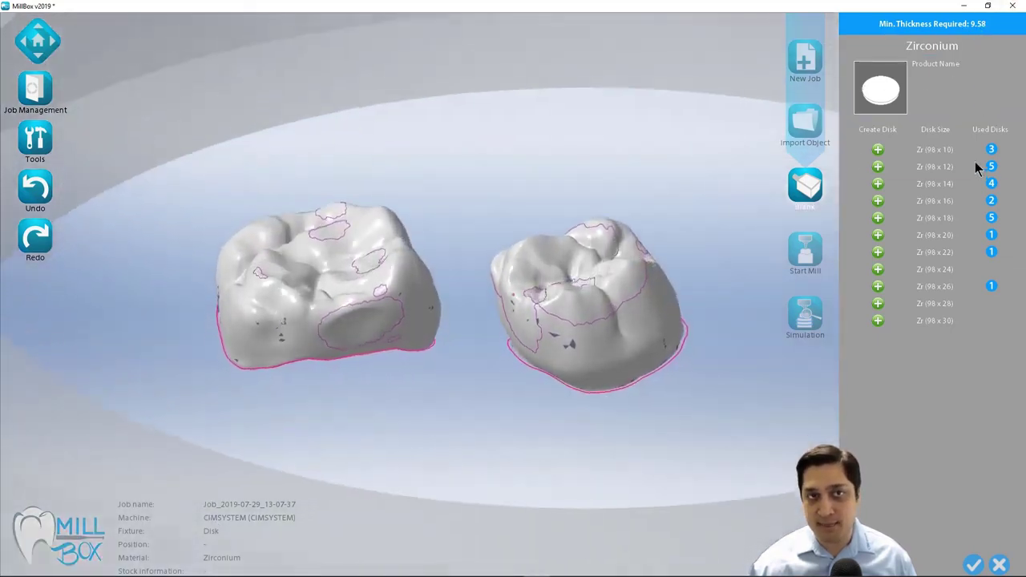
left_click(992, 150)
left_click(993, 149)
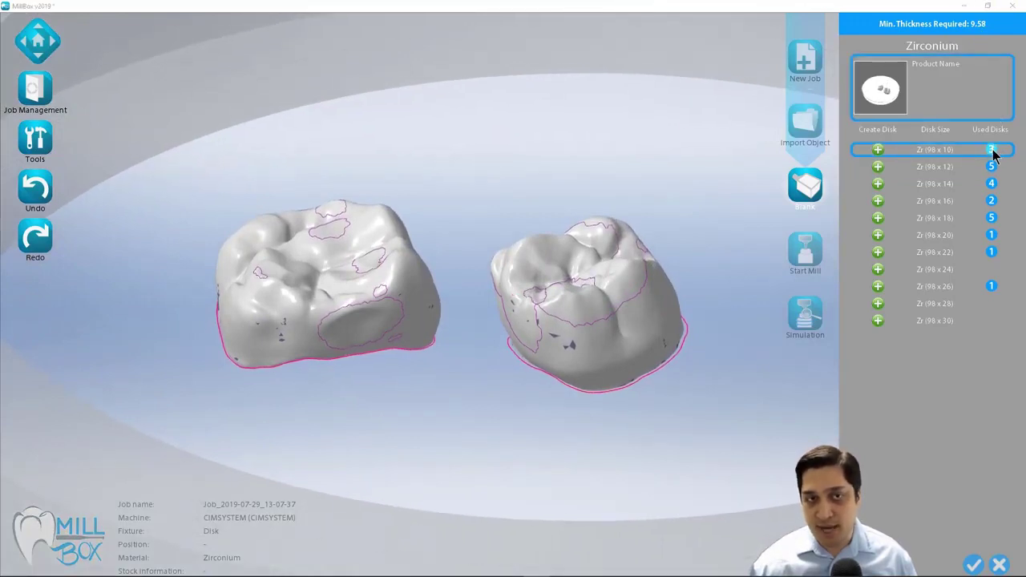
left_click(749, 316)
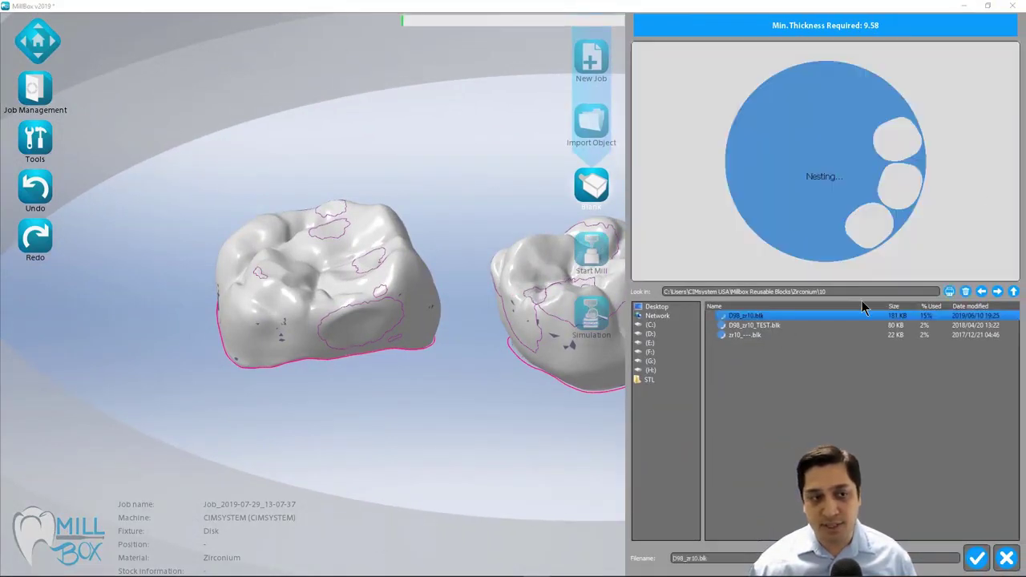
left_click(774, 326)
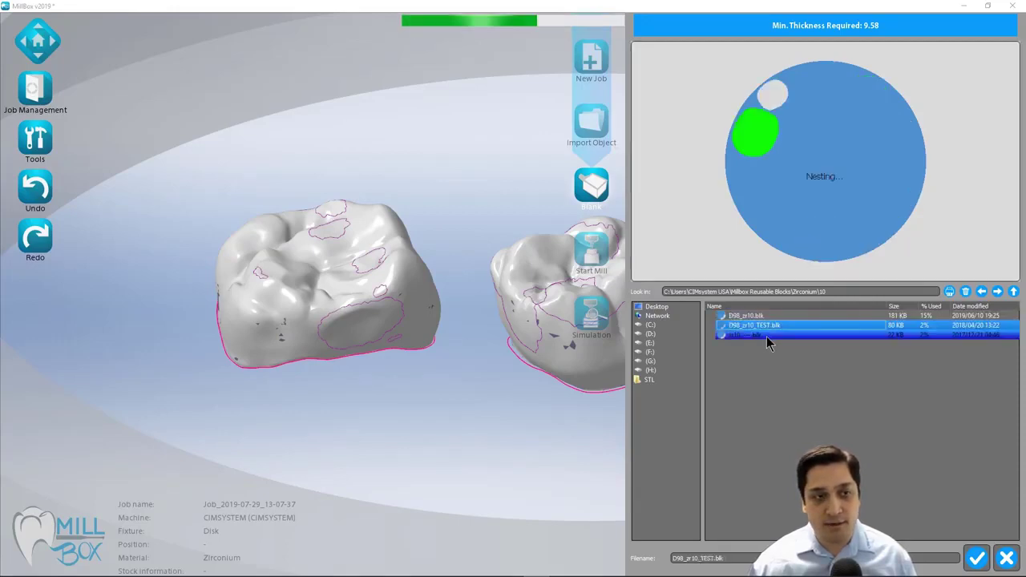
left_click(766, 337)
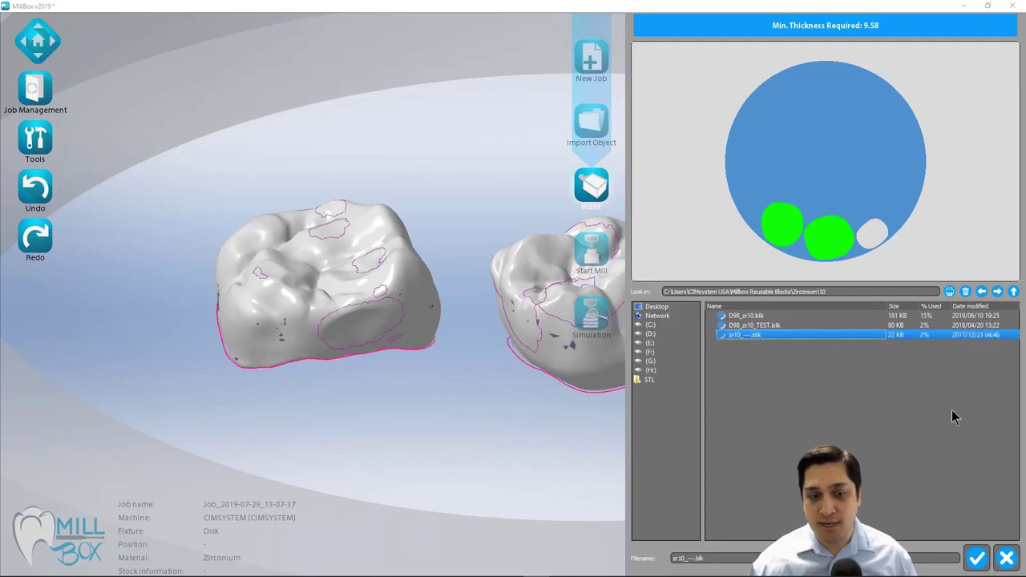
left_click(1005, 558)
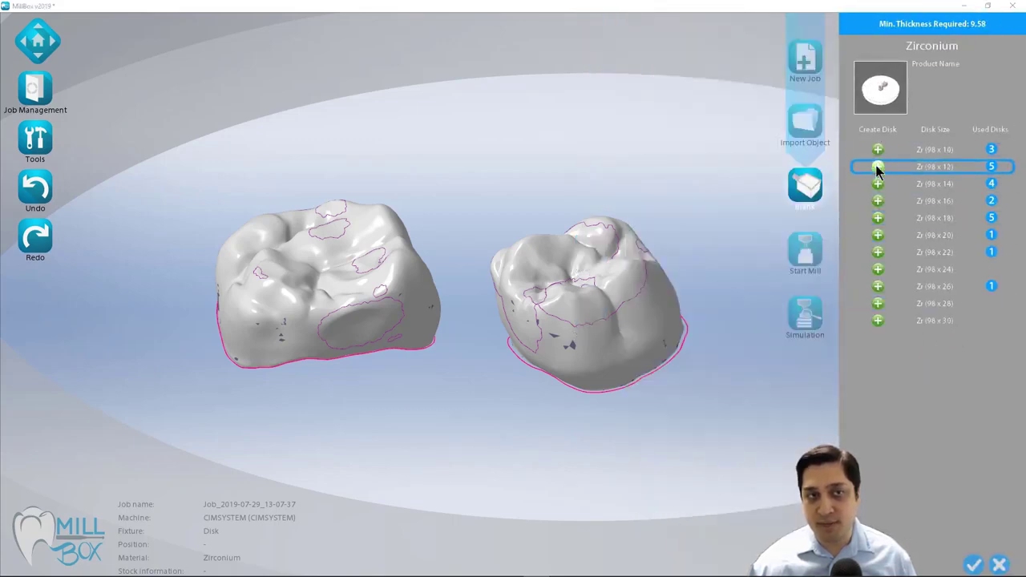
left_click(924, 166)
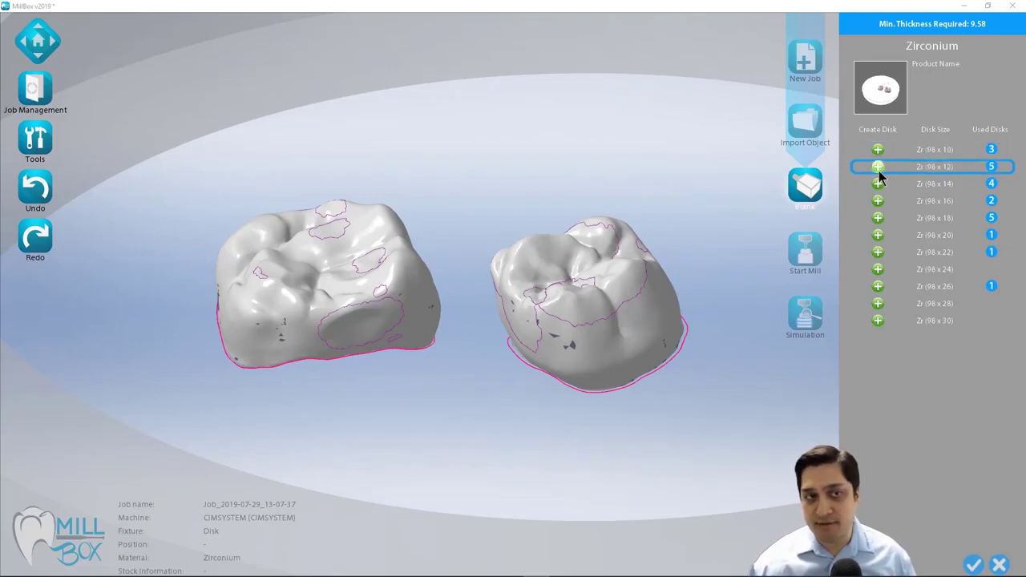
left_click(877, 167)
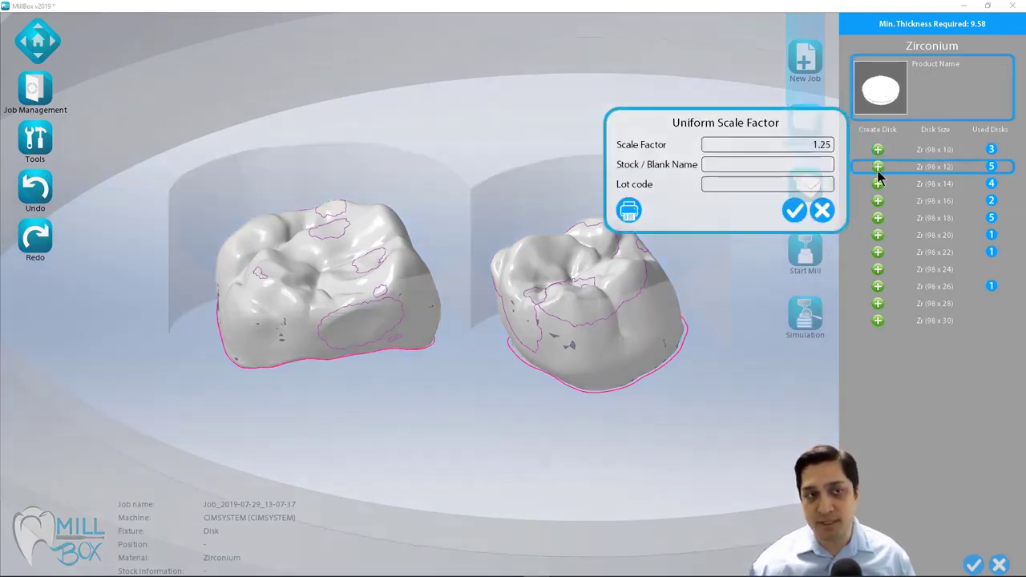
left_click(820, 210)
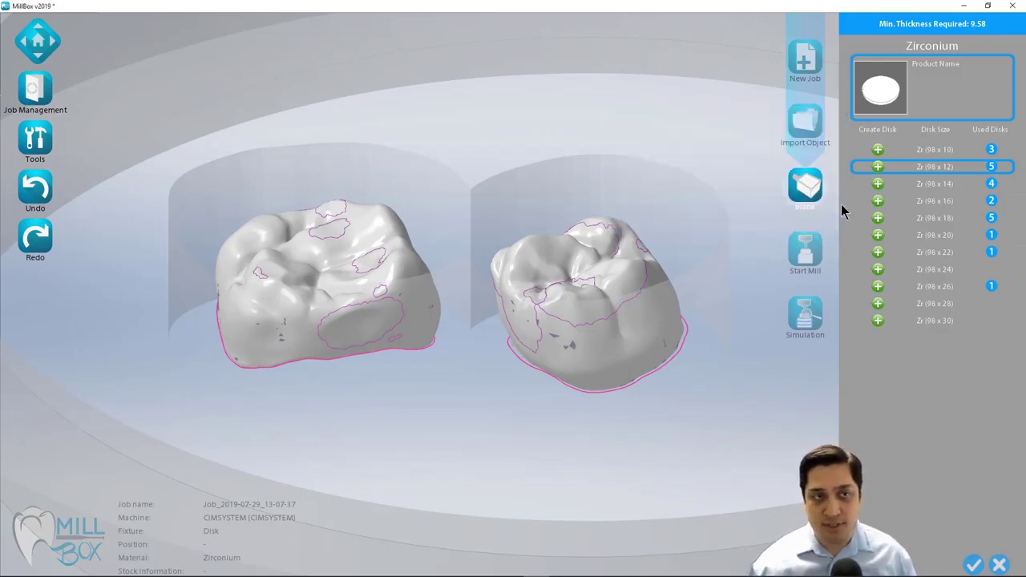
Load the used 98 x 10 zirconium disk D98_zr10.blk, the one listed as 15% used, with both crowns nested in it
left_click(991, 153)
left_click(789, 326)
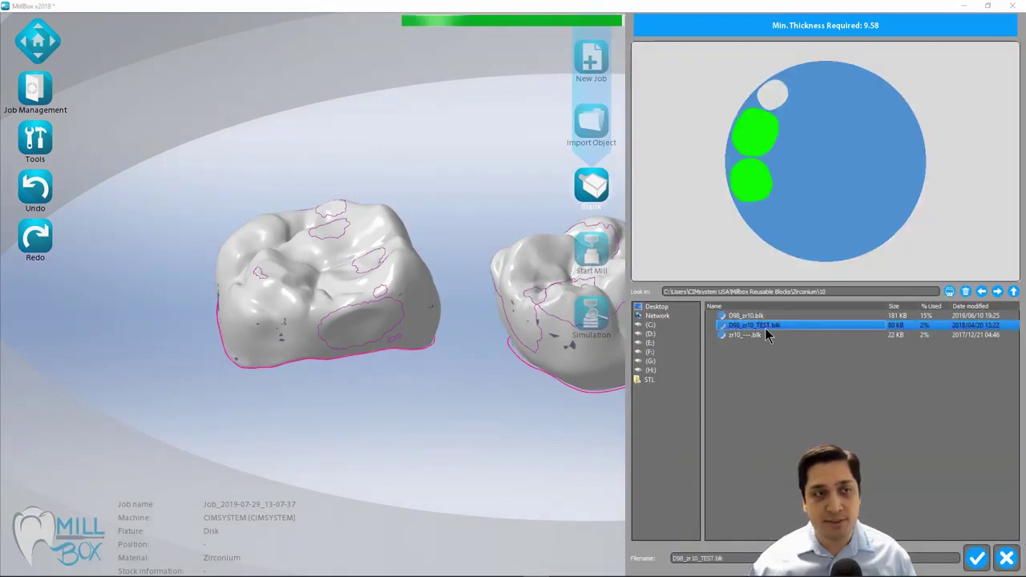
left_click(931, 315)
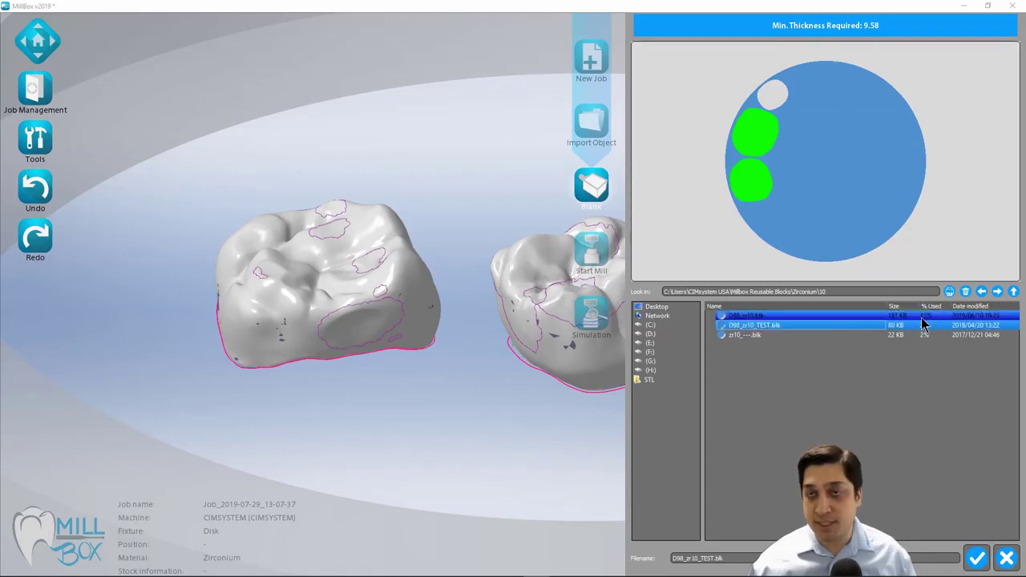
left_click(930, 316)
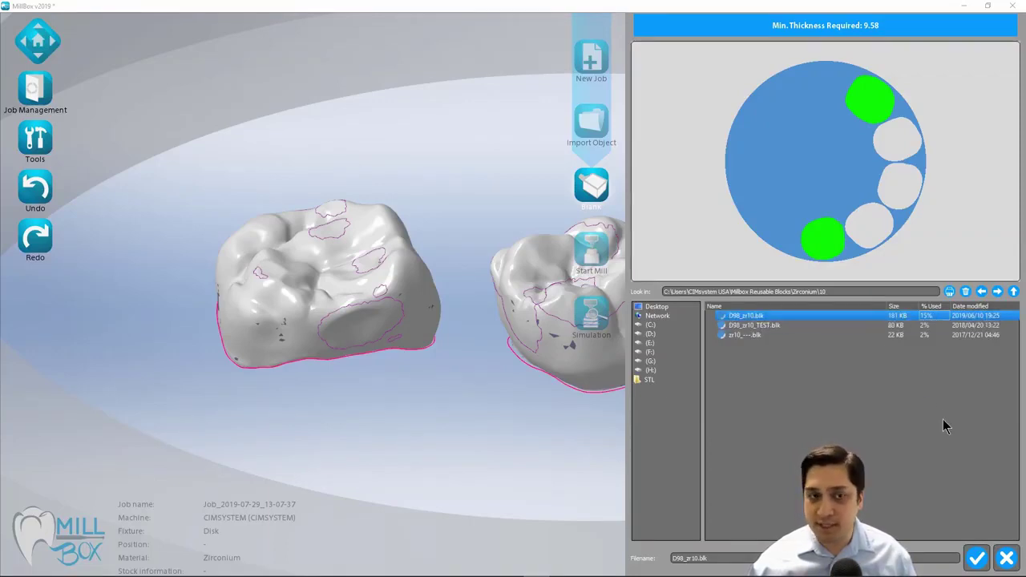
left_click(975, 557)
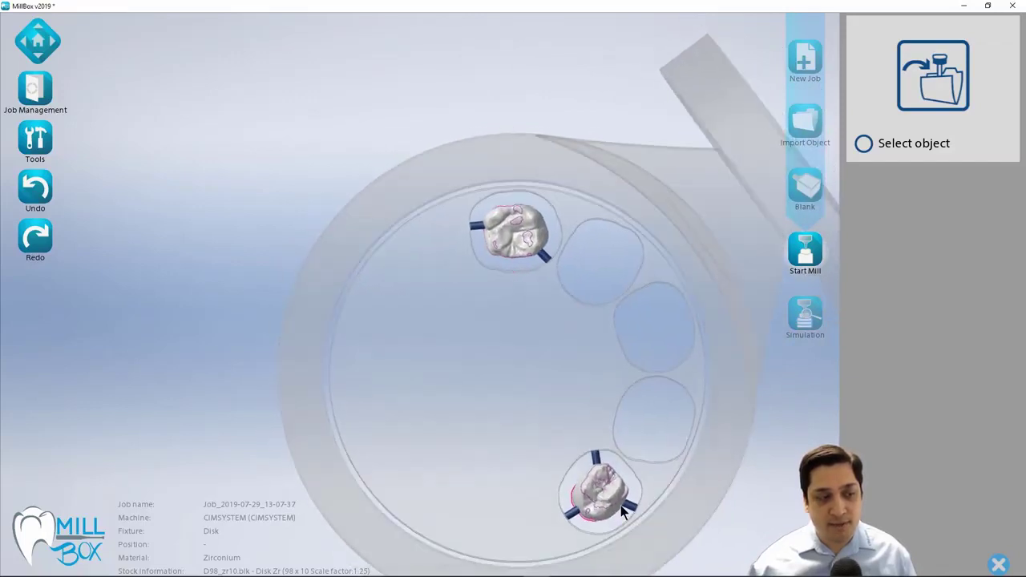
Move the FC_POST_CROWN_1_CAD crown across the disk so it sits directly beside the FC_POST_CROWN_0_CAD crown
left_click_drag(608, 495, 436, 279)
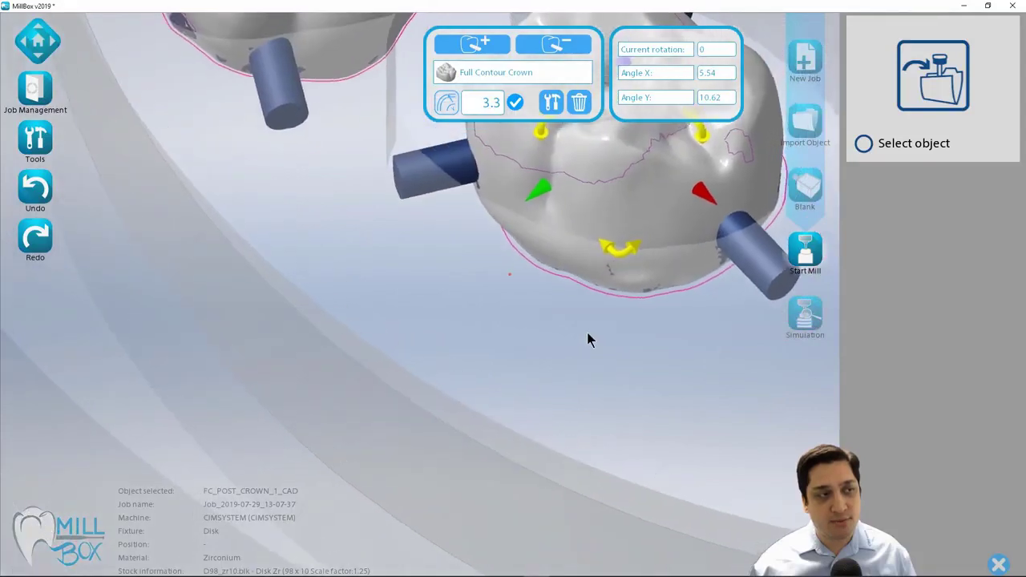
left_click(586, 332)
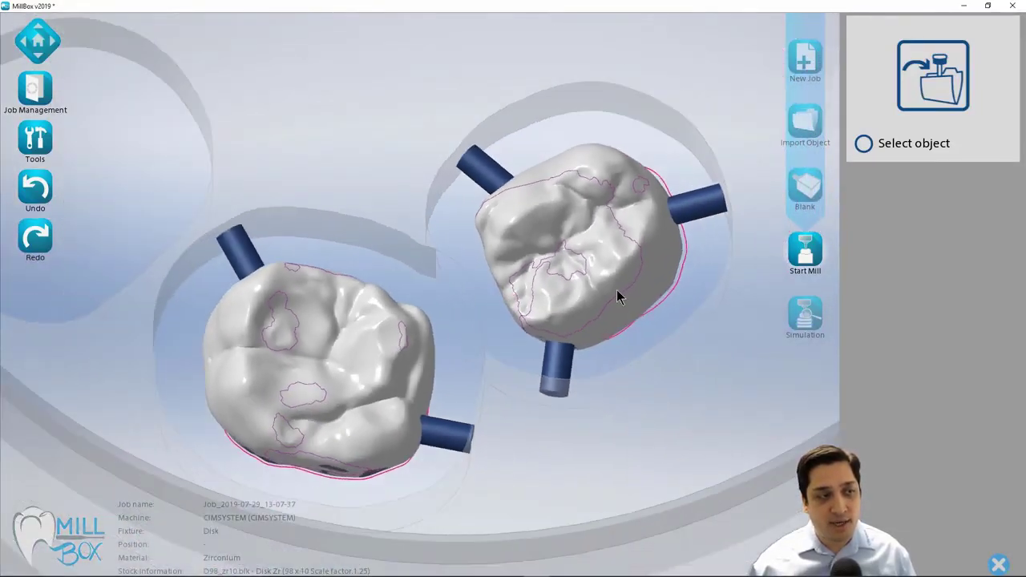
left_click(641, 293)
left_click(690, 401)
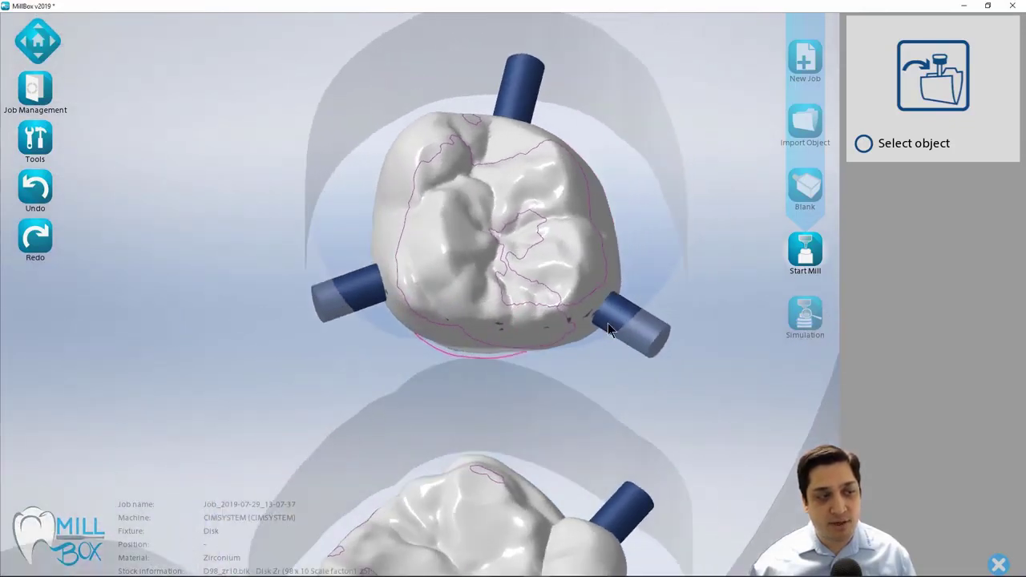
Slide a Not-Cuttable 2 mm support pin along the lower side wall of FC_POST_CROWN_1_CAD
left_click(607, 329)
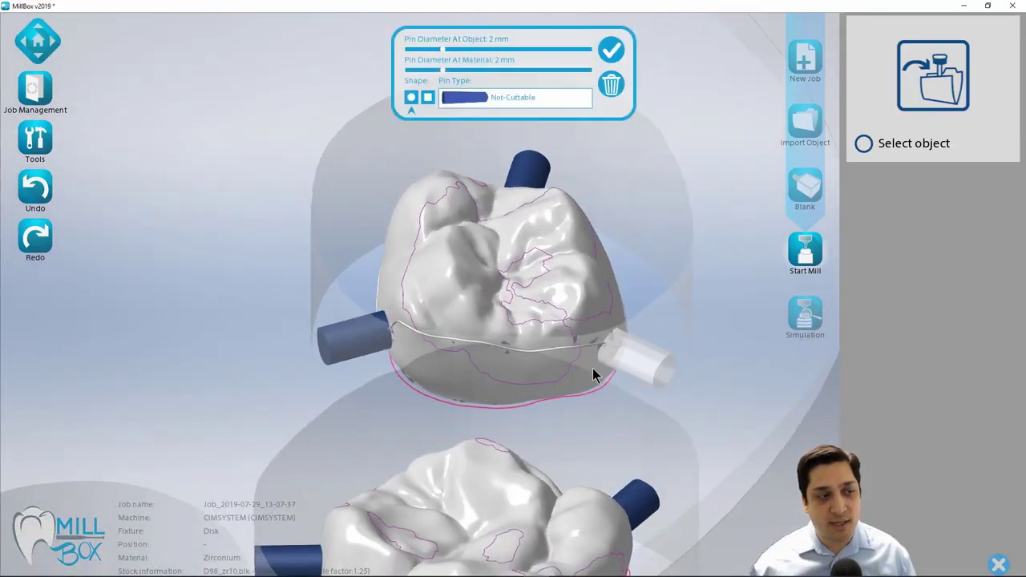
left_click(735, 386)
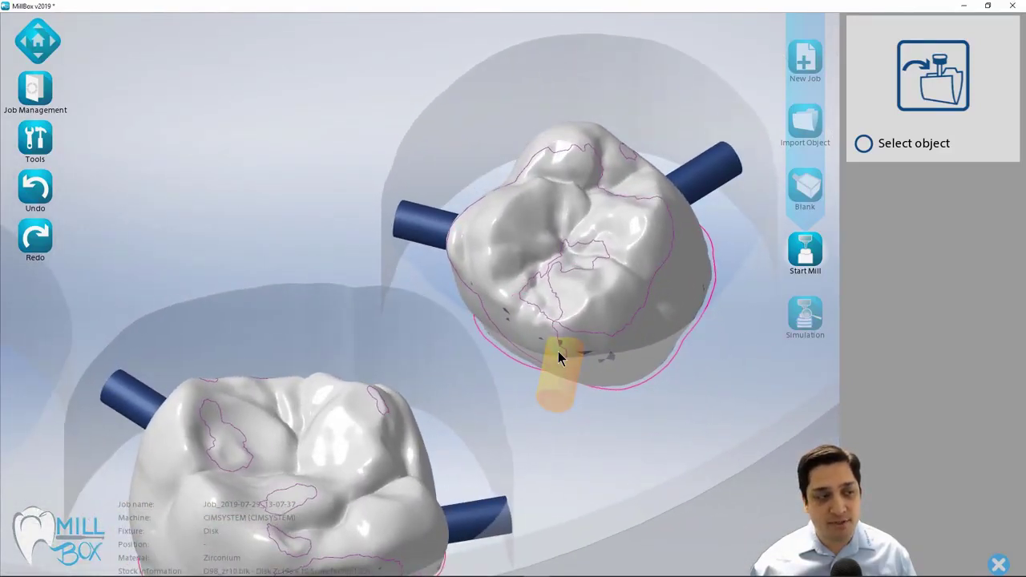
left_click(566, 359)
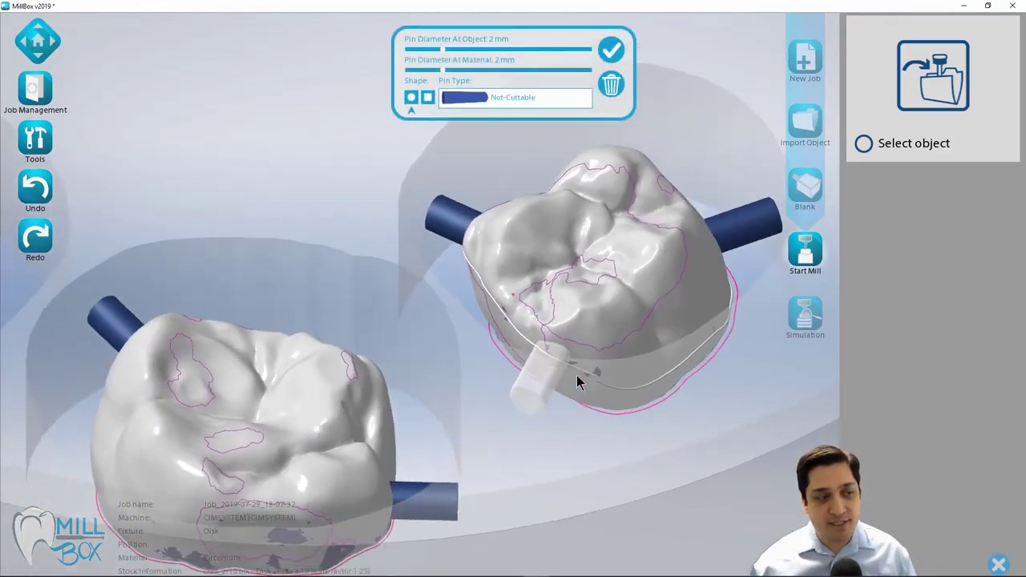
left_click_drag(576, 375, 580, 407)
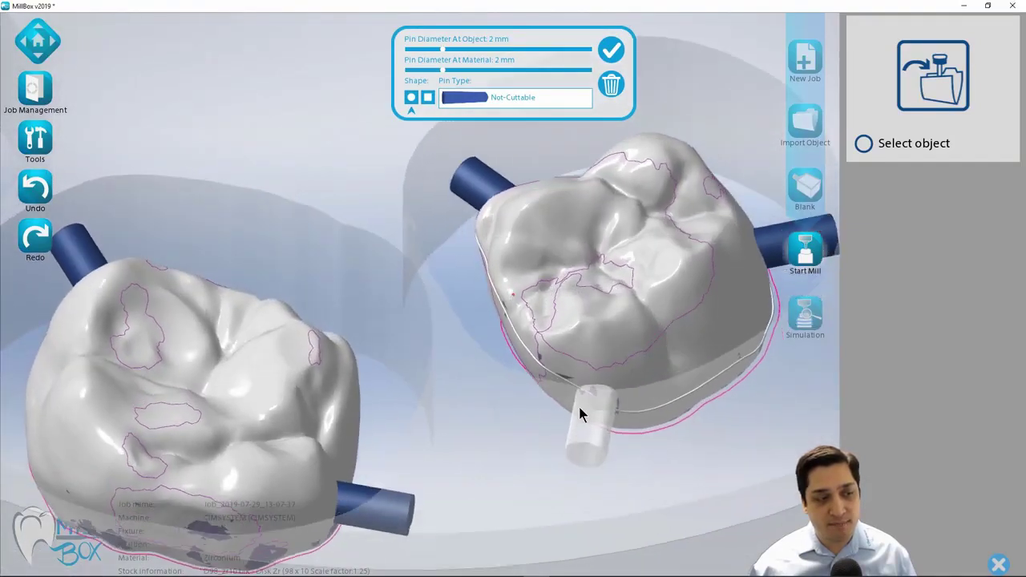
Swing the disk-side end of the FC_POST_CROWN_1_CAD pin slightly sideways to change its angle, keeping it attached to the crown
scroll(580, 407, "down", 5)
right_click_drag(580, 407, 540, 304)
left_click(542, 301)
right_click_drag(536, 257, 572, 375)
left_click(544, 357)
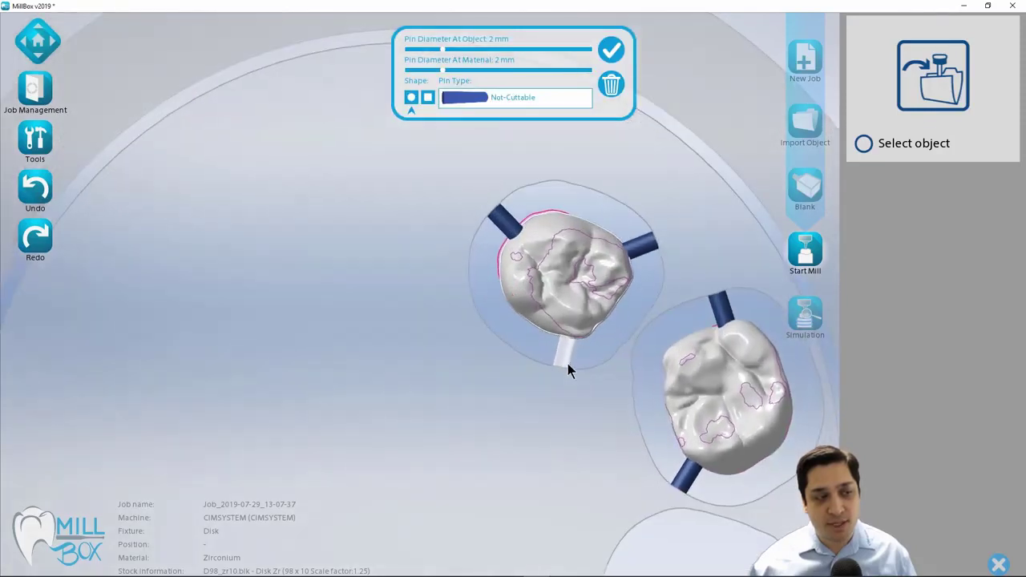
mouse_move(560, 364)
left_mouse_down()
mouse_move(578, 373)
mouse_move(562, 370)
left_mouse_up()
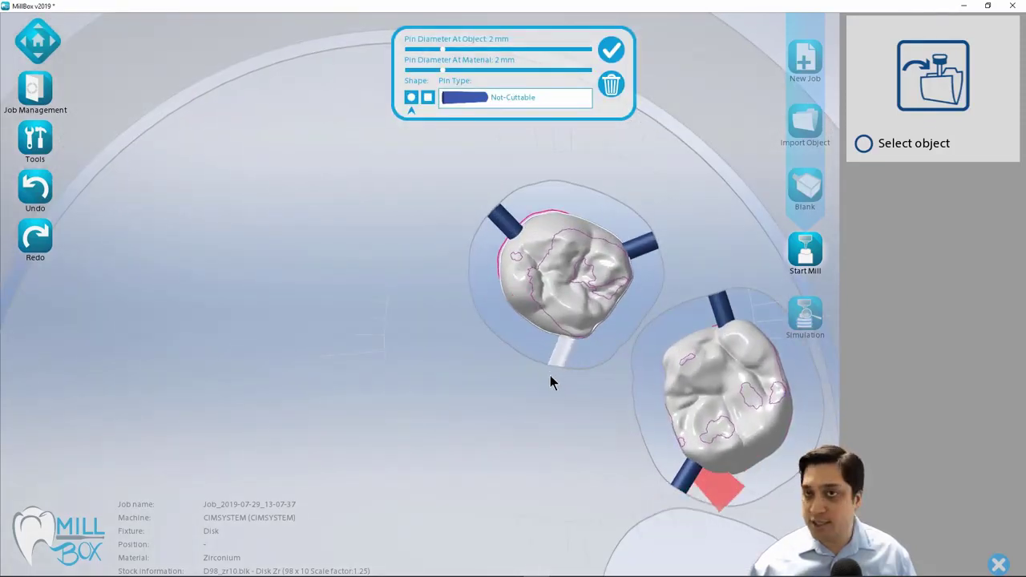
left_click(554, 383)
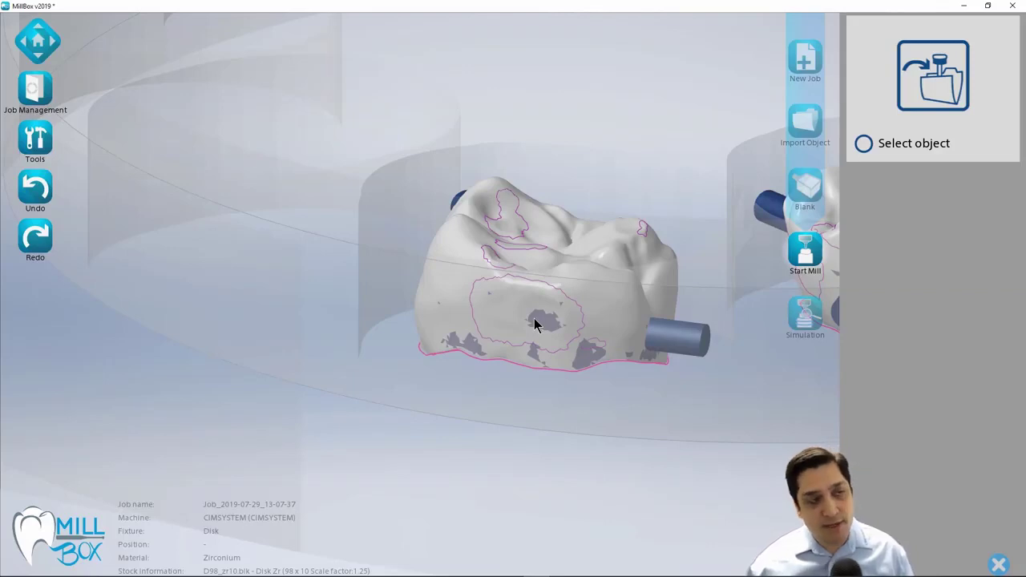
Reposition a Not-Cuttable support pin on the side wall of FC_POST_CROWN_0_CAD, free of its height guideline
right_click(535, 318)
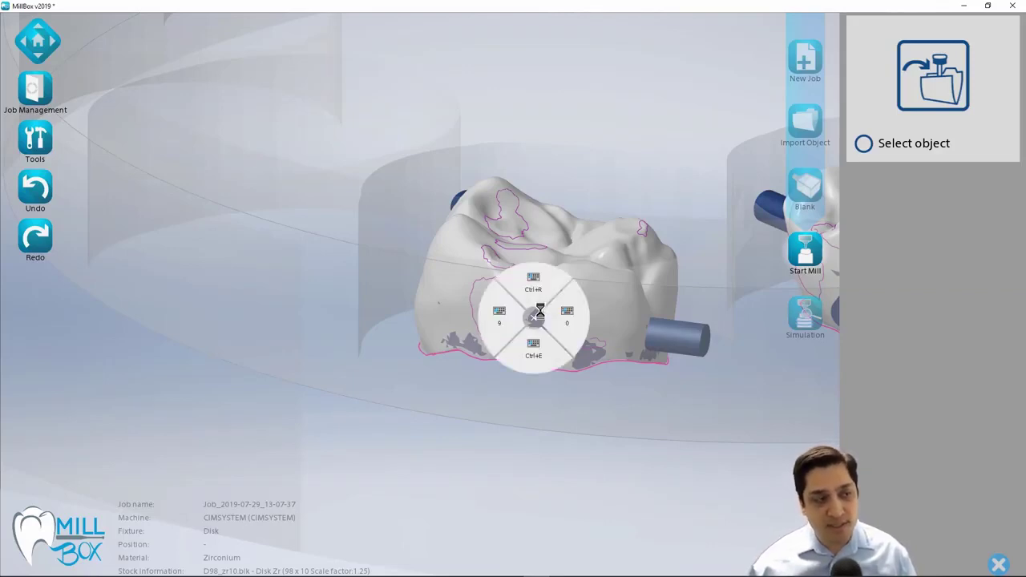
left_click(533, 349)
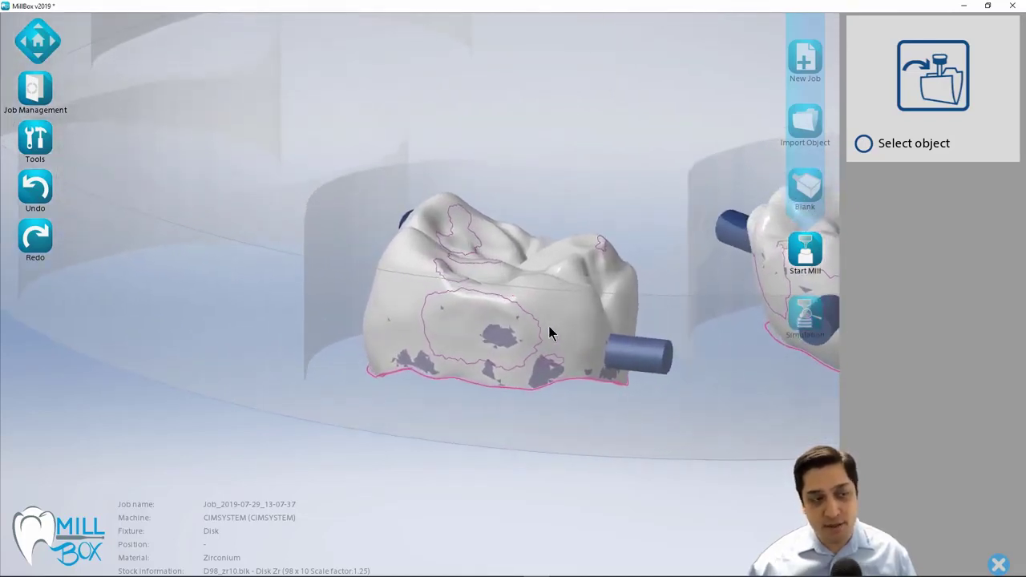
left_click(621, 361)
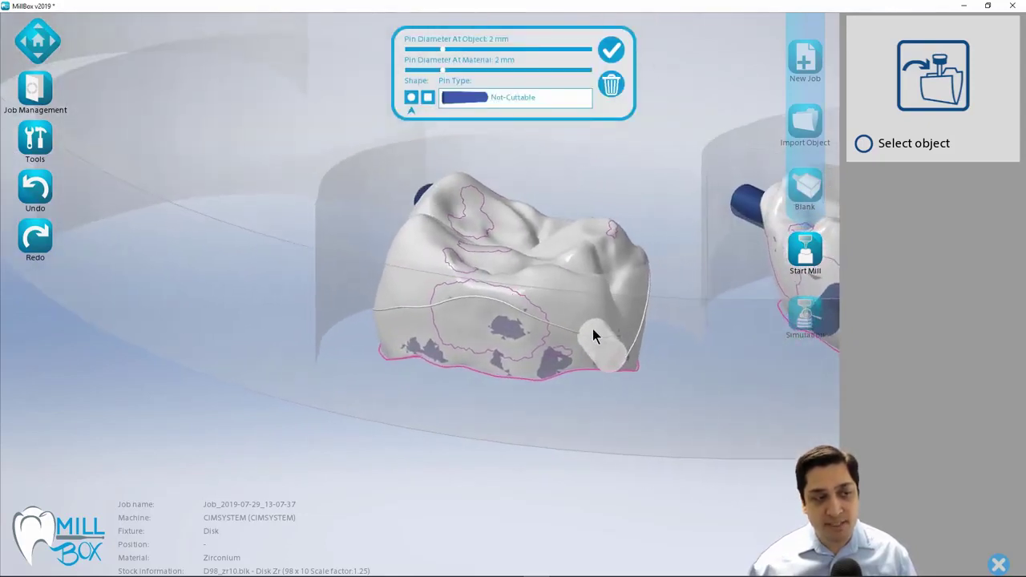
left_click_drag(593, 330, 591, 291)
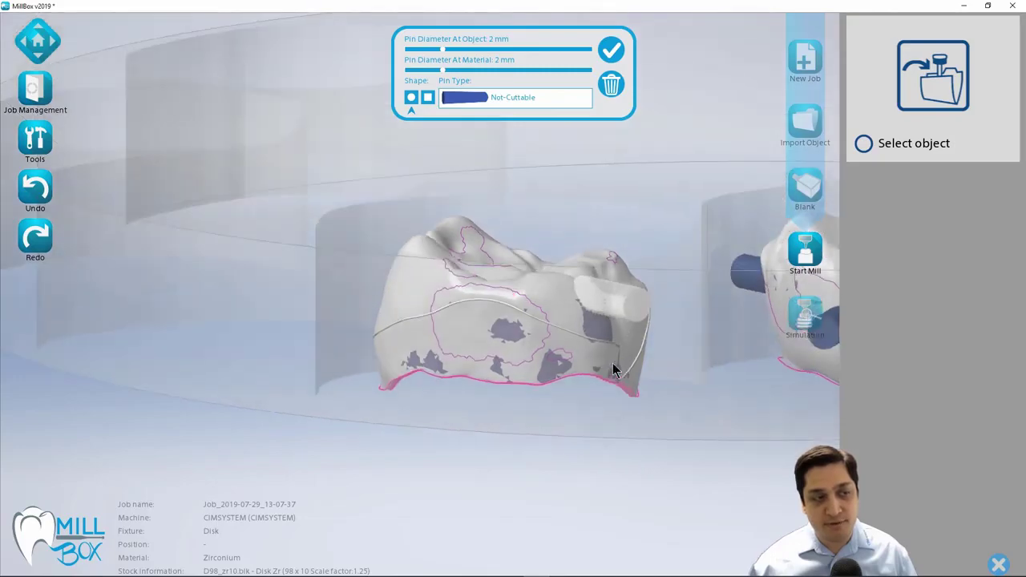
scroll(612, 363, "up", 3)
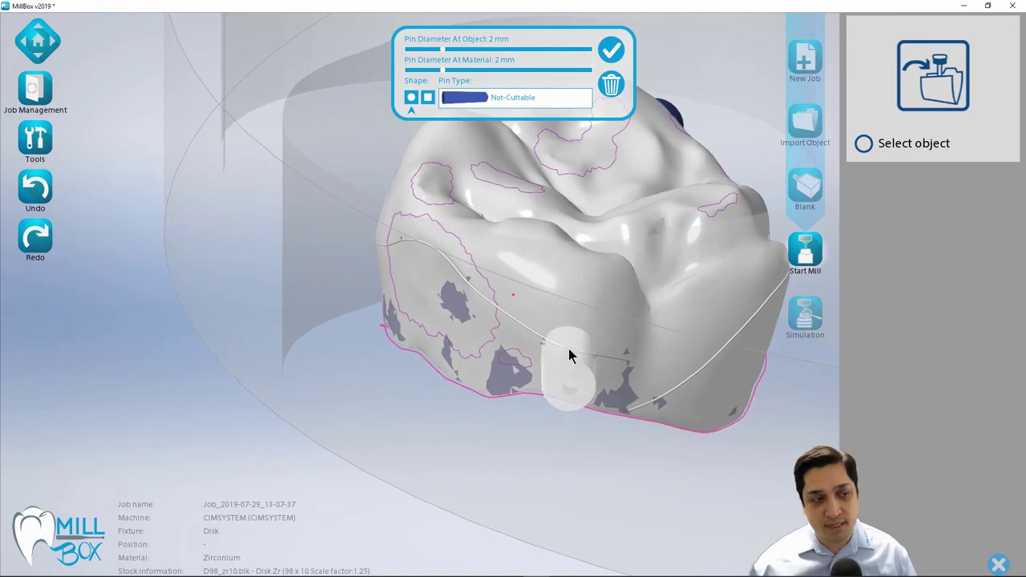
left_click(568, 354)
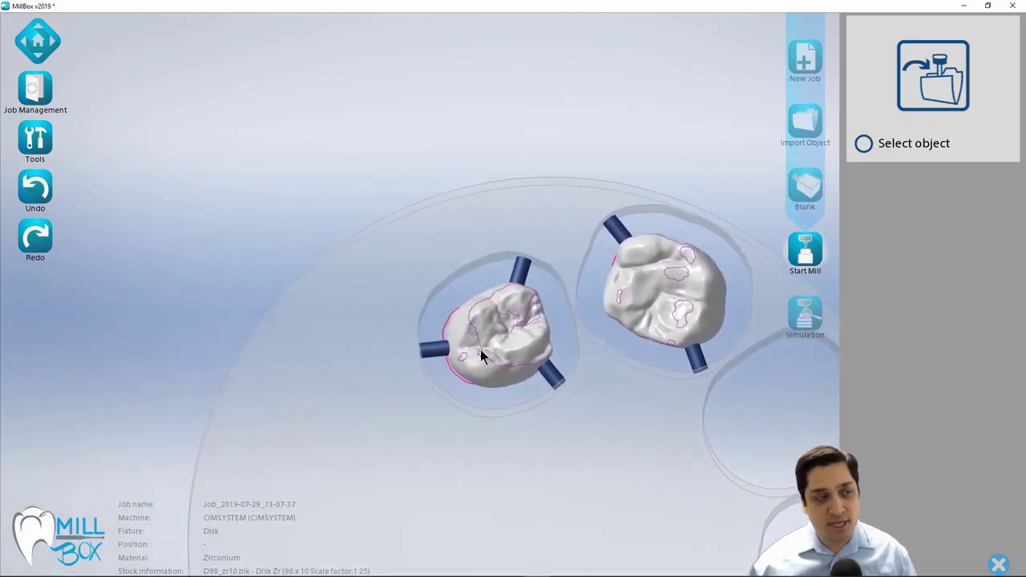
Move FC_POST_CROWN_1_CAD against the disk's outer edge and rotate it to about 8.71 Angle X and 8.24 Angle Y
left_click_drag(508, 332, 511, 295)
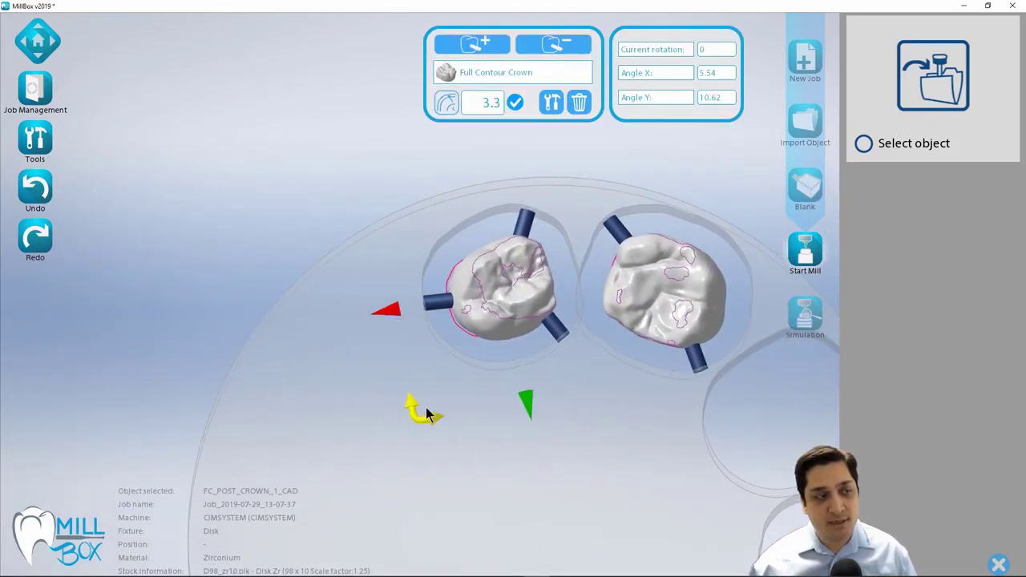
left_click_drag(412, 416, 383, 356)
left_click_drag(498, 278, 519, 260)
right_click_drag(519, 261, 543, 347)
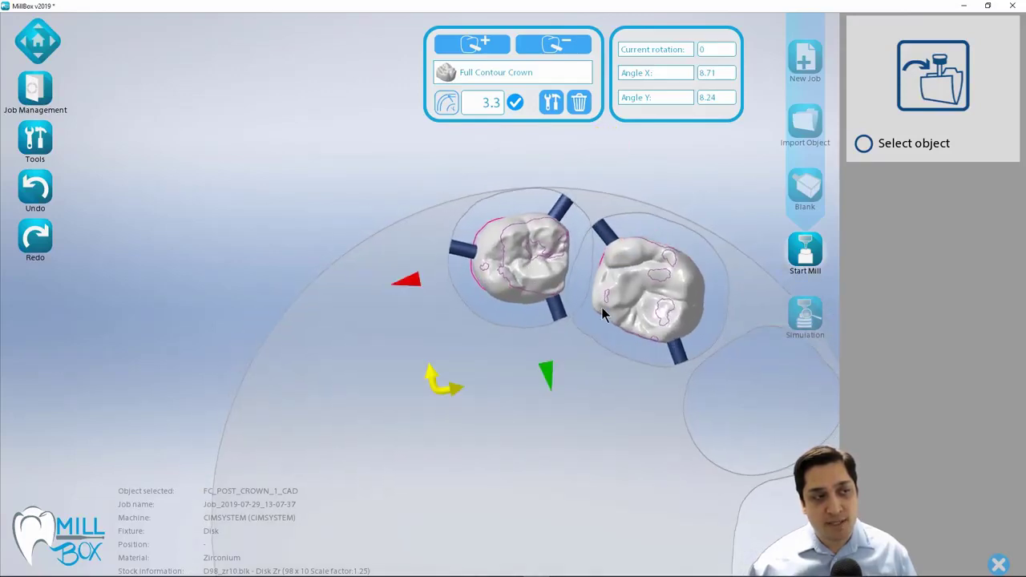
left_click(624, 399)
right_click_drag(624, 399, 606, 355)
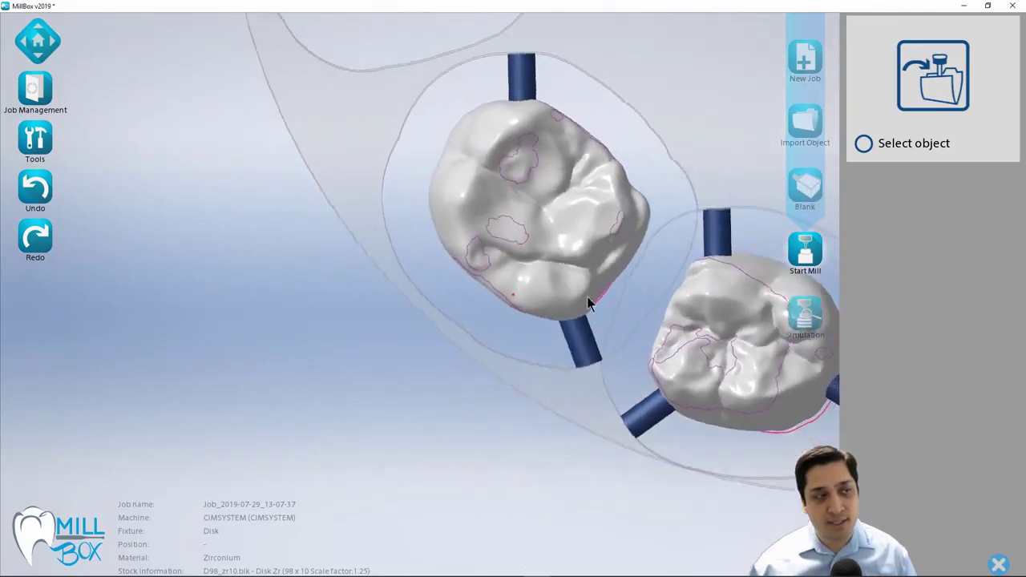
Shift FC_POST_CROWN_0_CAD slightly beside its neighbour and rotate it to about 8.97 Angle X and 7.97 Angle Y
left_click(546, 274)
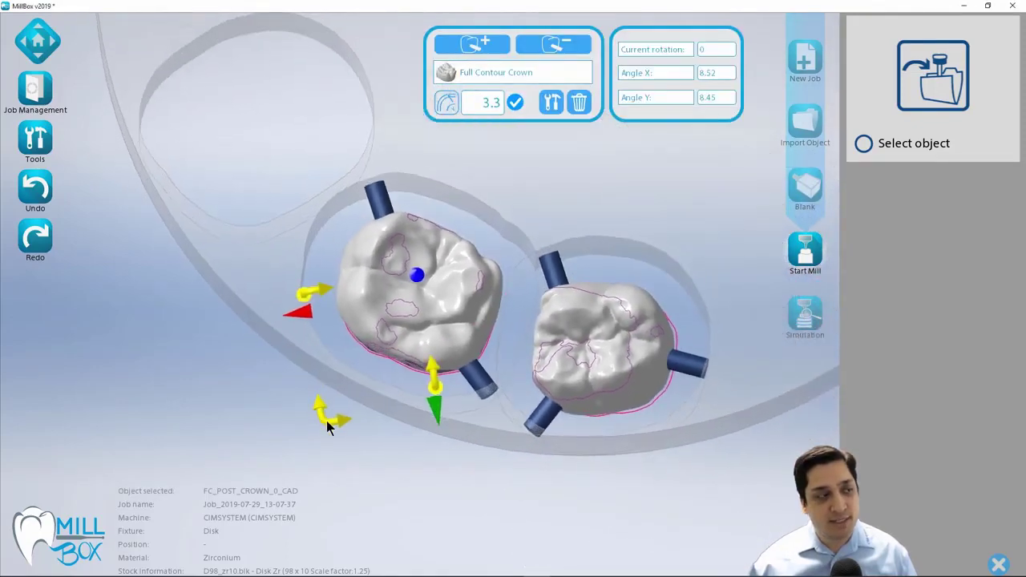
left_click_drag(378, 432, 567, 352)
left_click_drag(404, 308, 410, 292)
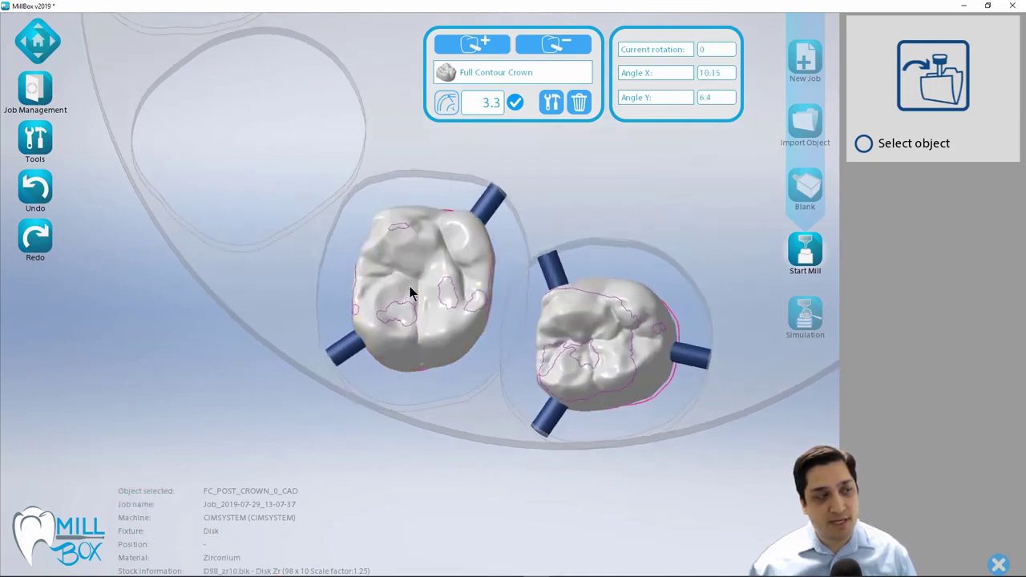
left_click_drag(337, 410, 320, 386)
middle_click_drag(506, 307, 520, 317)
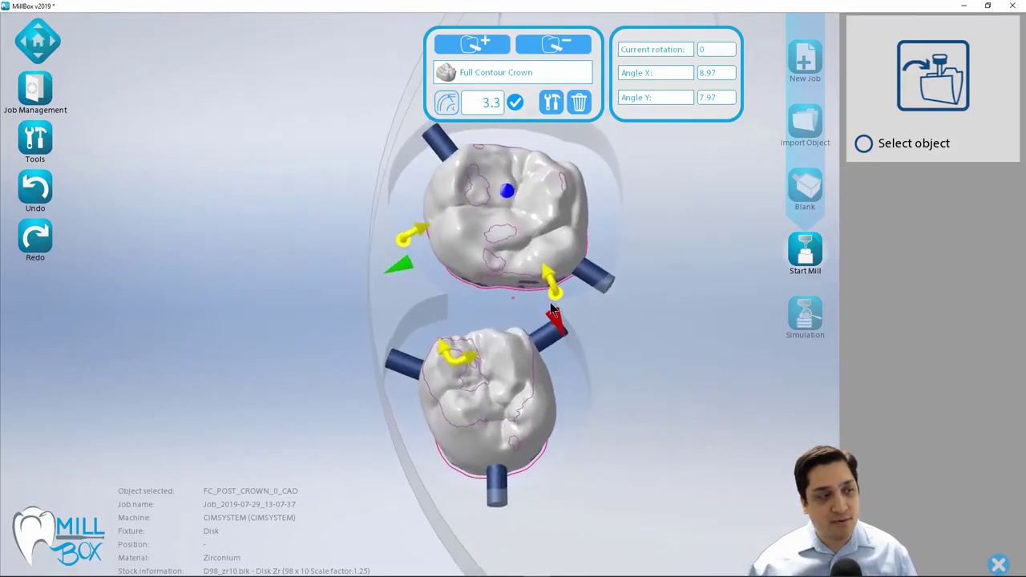
left_click(600, 340)
scroll(542, 342, "up", 5)
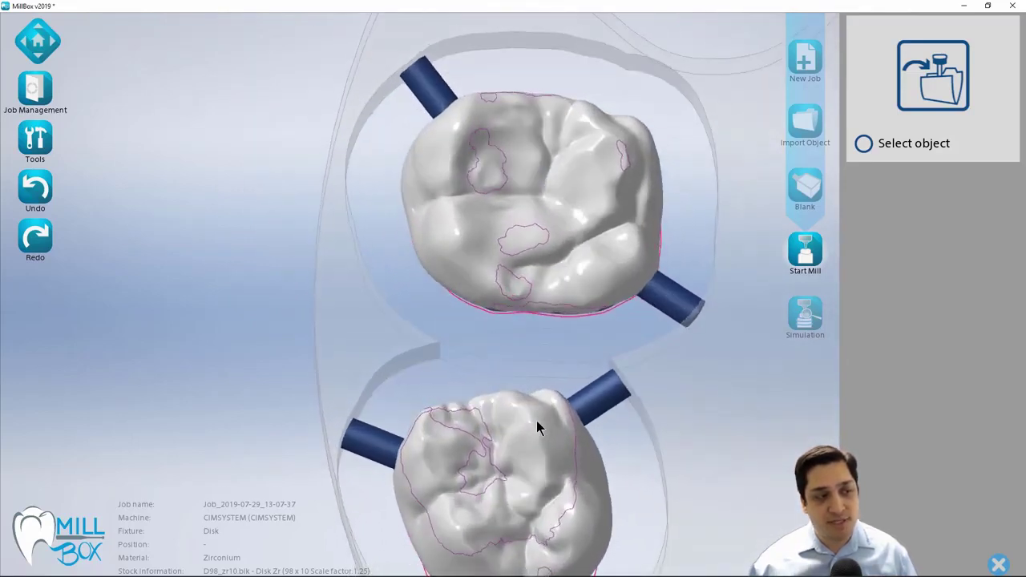
Rotate FC_POST_CROWN_1_CAD to about 10.17 Angle X and 6.34 Angle Y, and nudge it closer to the other crown
left_click(536, 418)
scroll(508, 360, "down", 3)
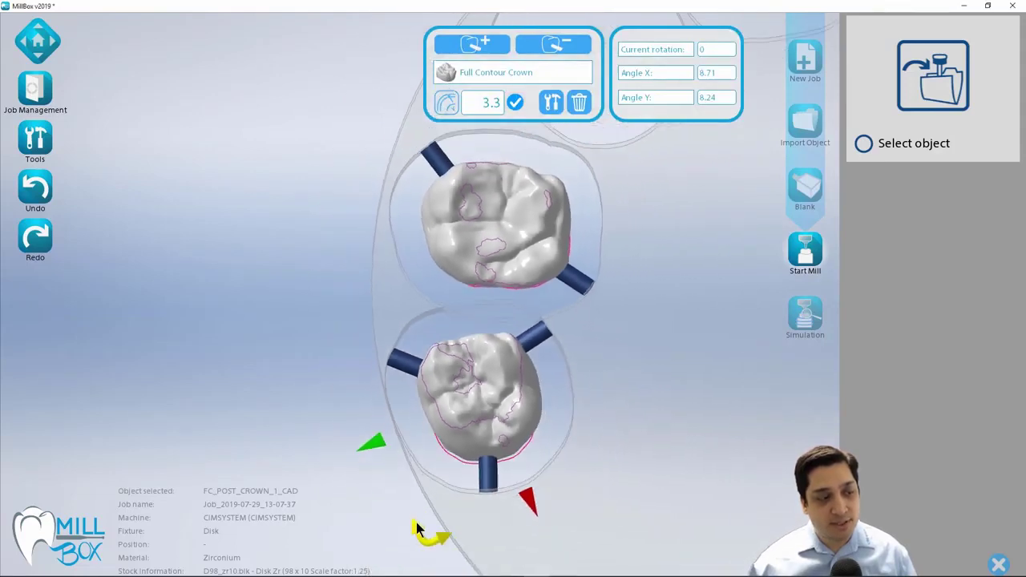
left_click_drag(417, 527, 420, 475)
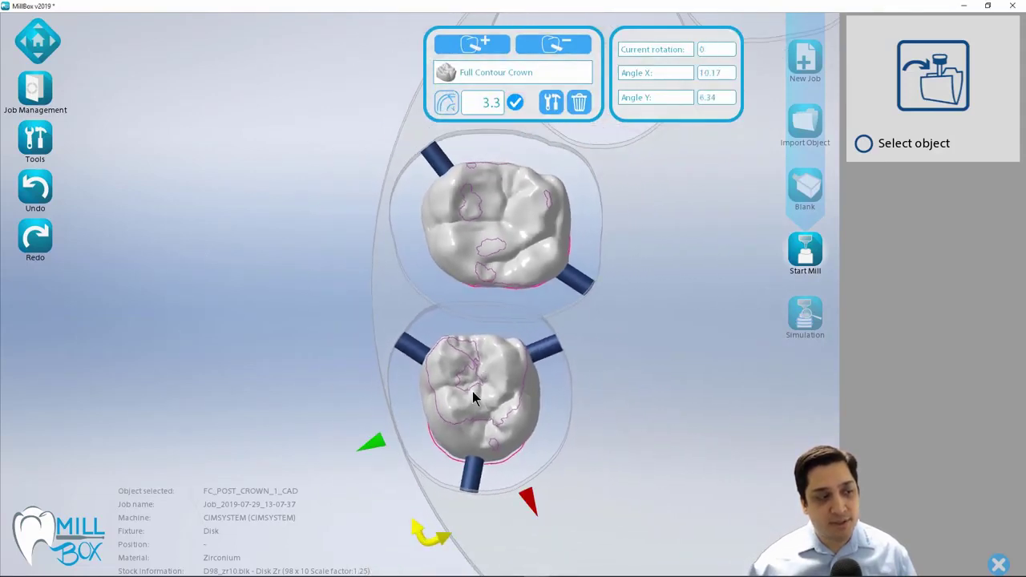
left_click_drag(472, 393, 475, 381)
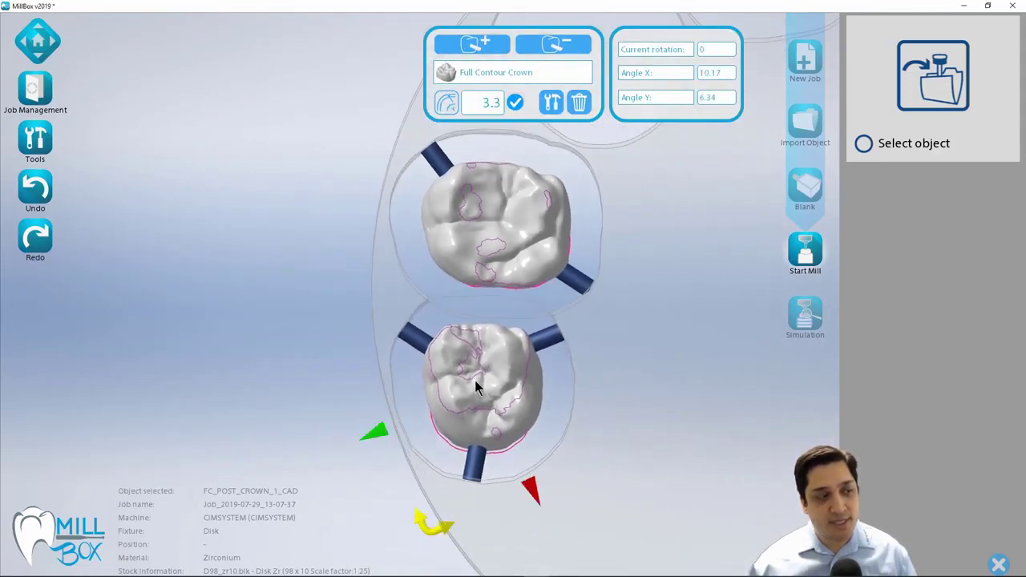
left_click(623, 340)
right_click_drag(512, 260, 556, 362)
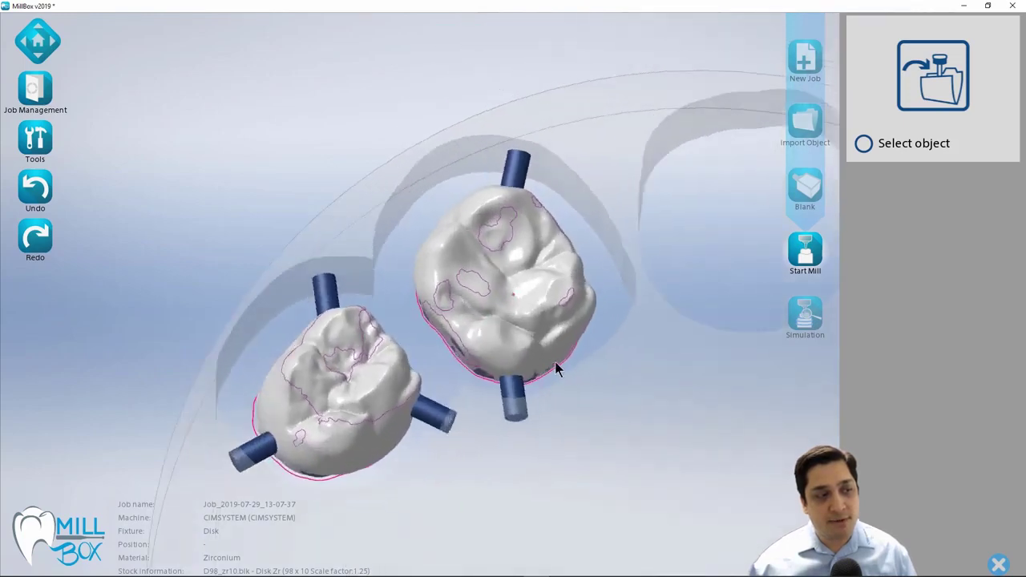
Examine FC_POST_CROWN_0_CAD up close along with its object and angle settings
left_click(555, 363)
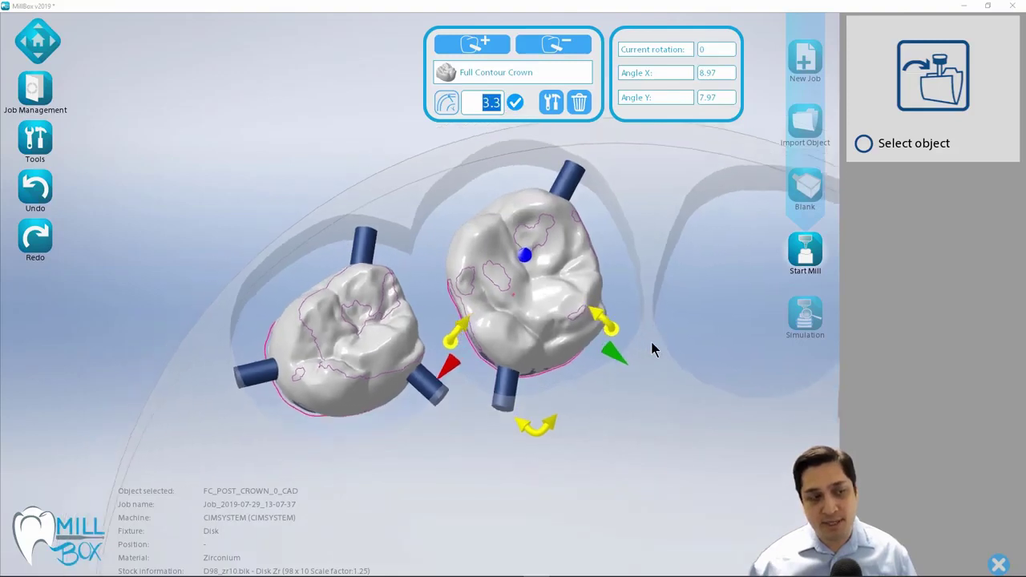
left_click(610, 303)
left_click(610, 305)
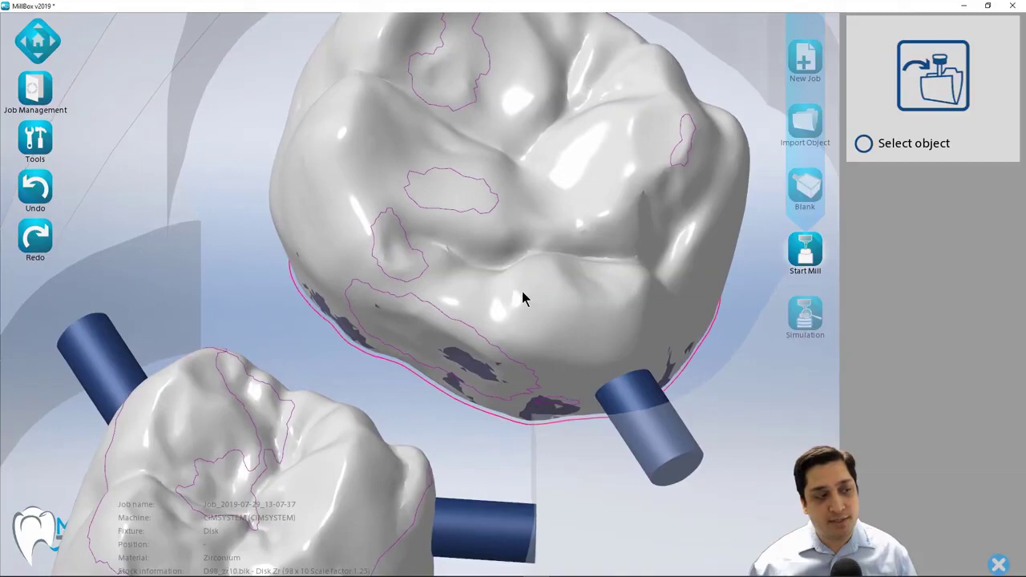
left_click(522, 291)
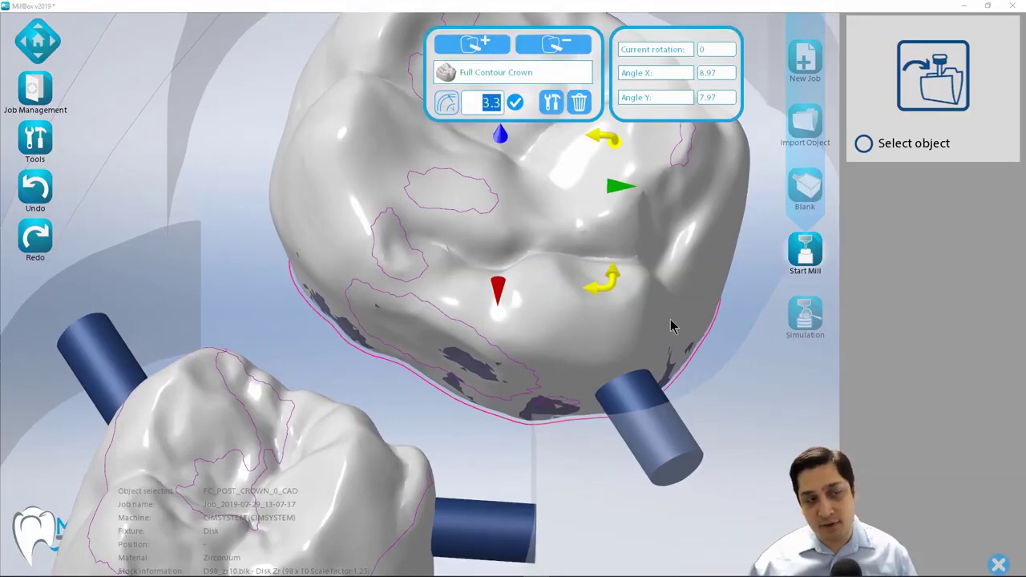
left_click(740, 326)
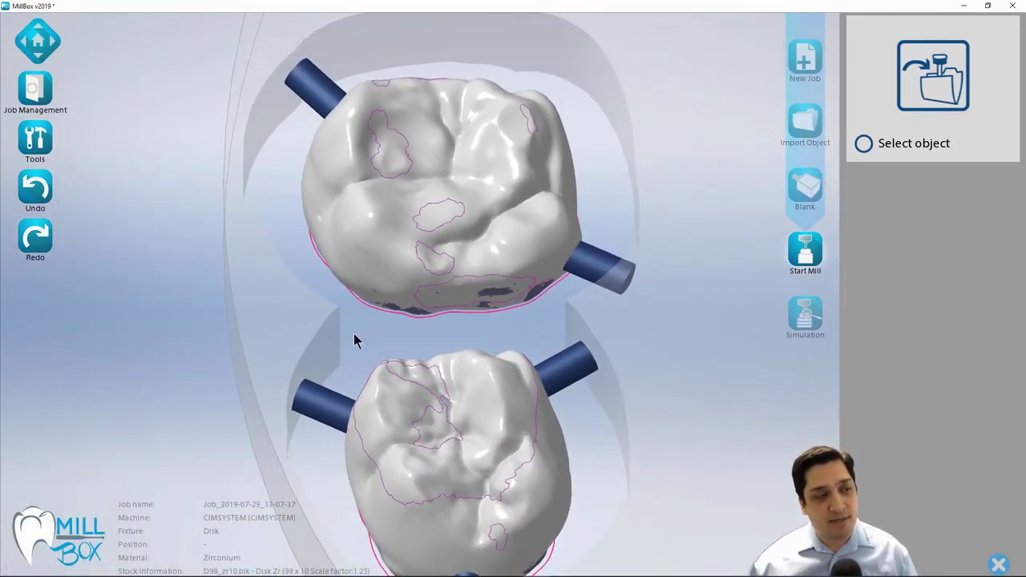
Examine both crowns with their pins in the disk, from the chewing surfaces and from the hollow undersides
left_click(433, 268)
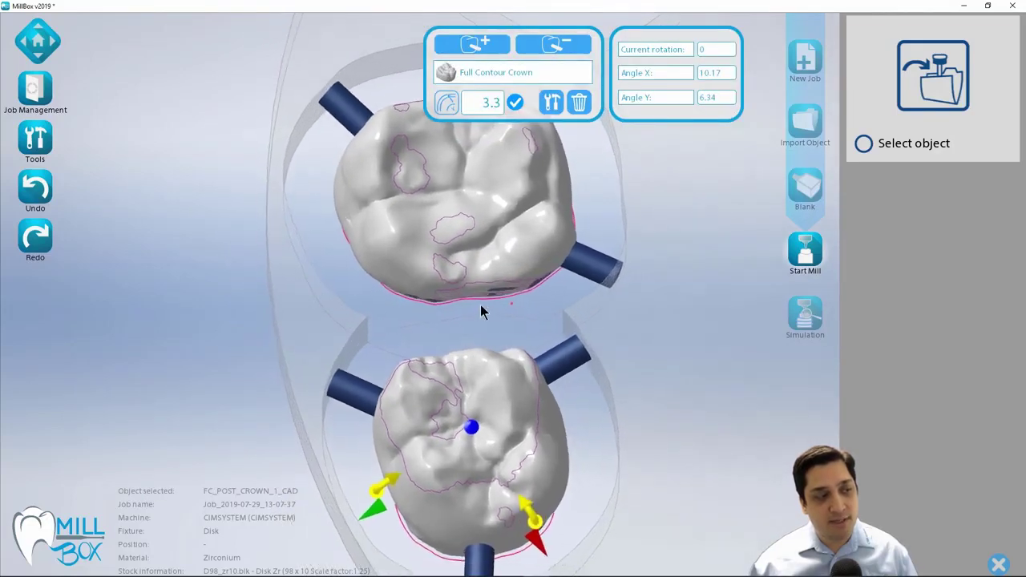
left_click(564, 323)
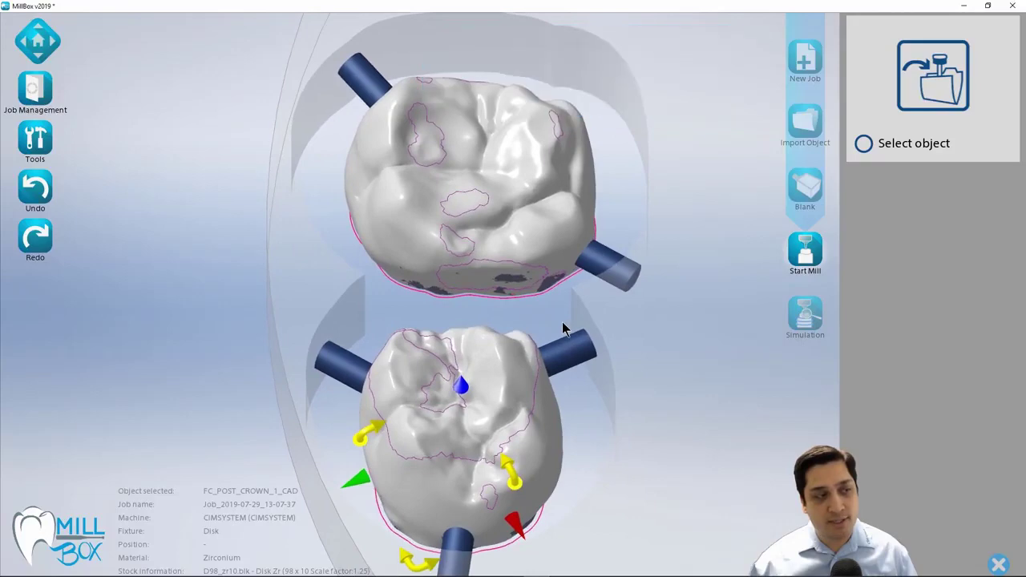
scroll(461, 319, "up", 3)
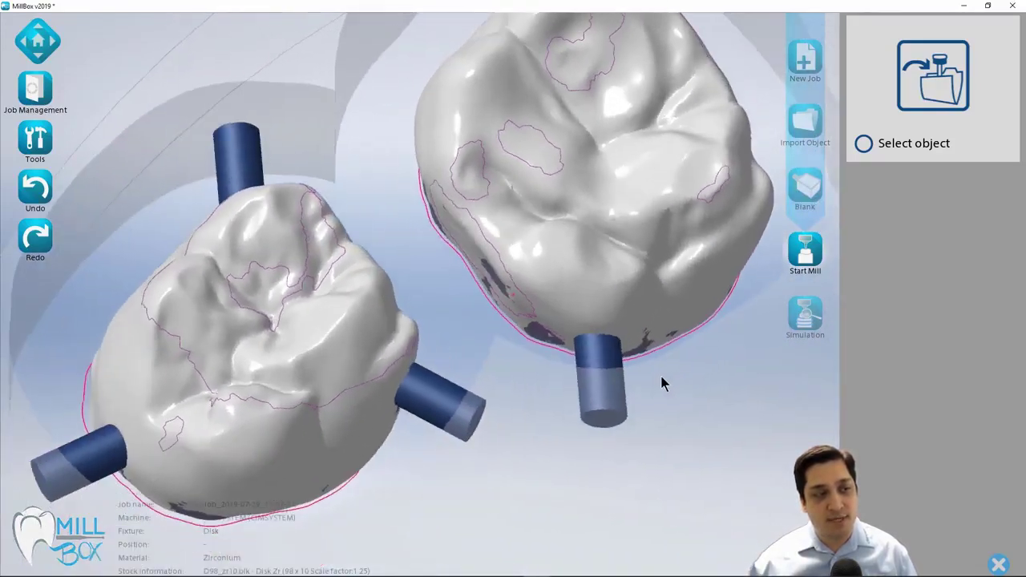
right_click_drag(660, 376, 617, 372)
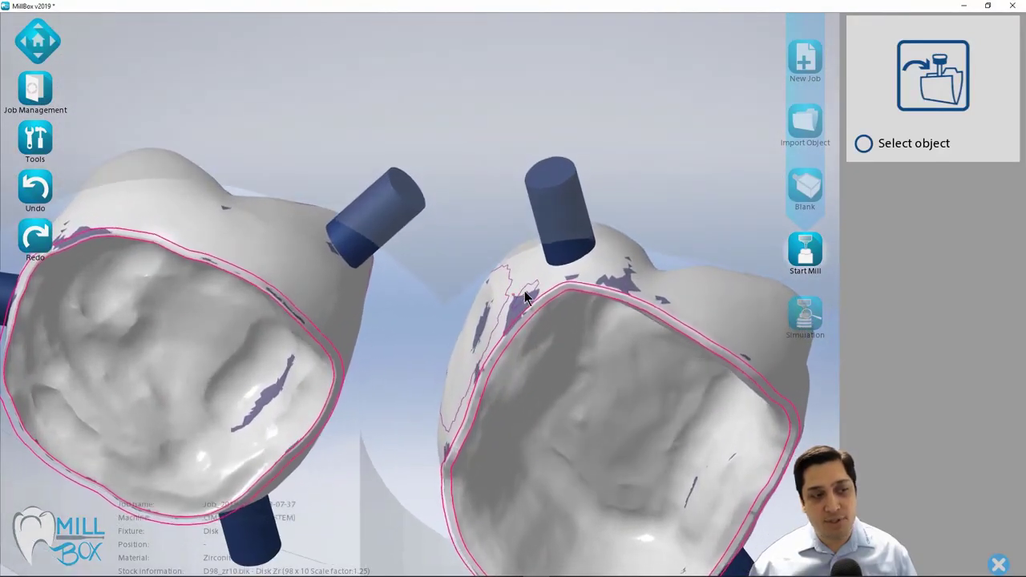
middle_click_drag(524, 291, 362, 308)
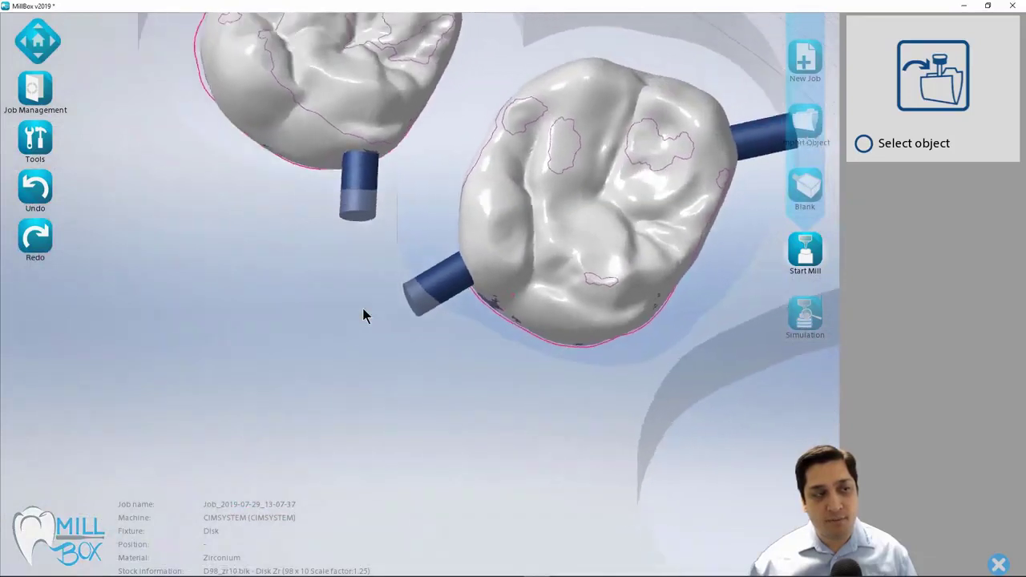
scroll(363, 315, "down", 4)
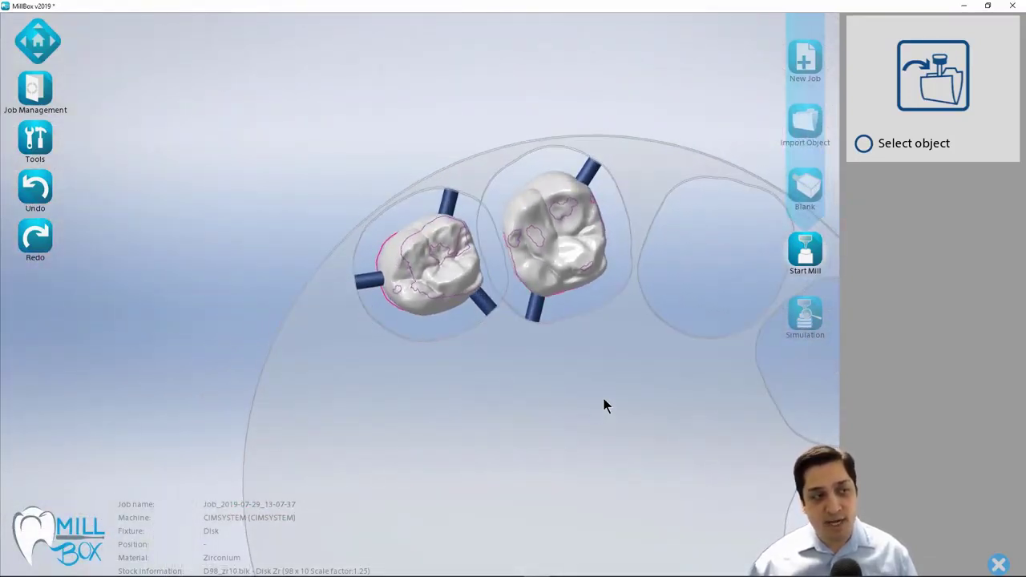
middle_click_drag(603, 398, 601, 391)
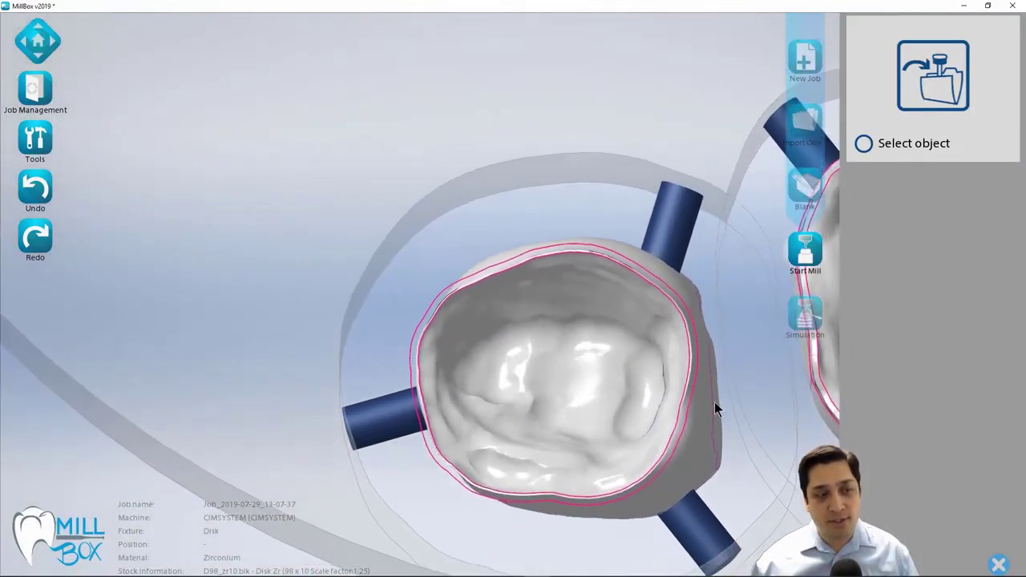
right_click_drag(716, 409, 494, 171)
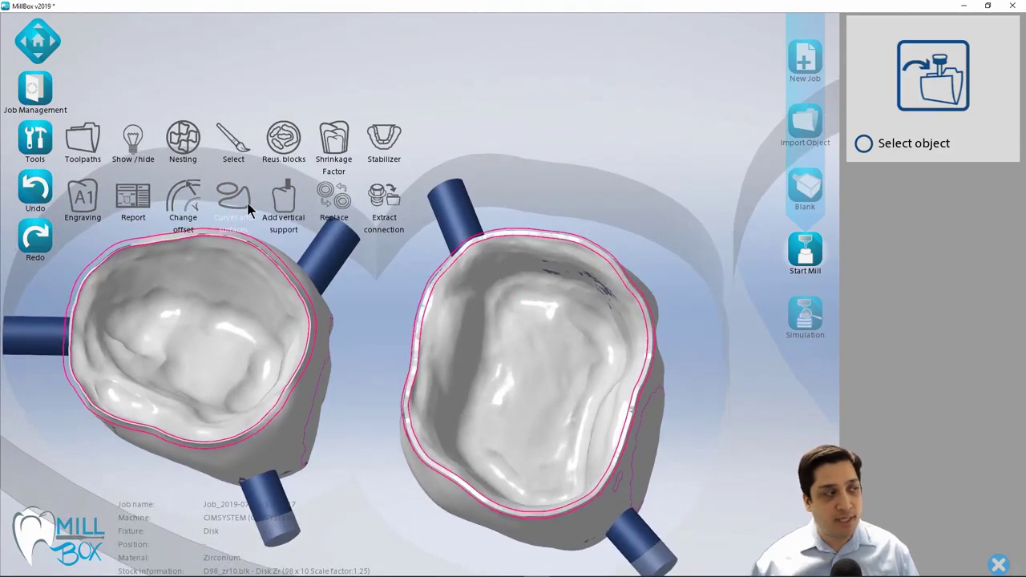
Open the curve editing tools and delete the existing margin line curves of the larger crown, FC_POST_CROWN_0_CAD
left_click(232, 198)
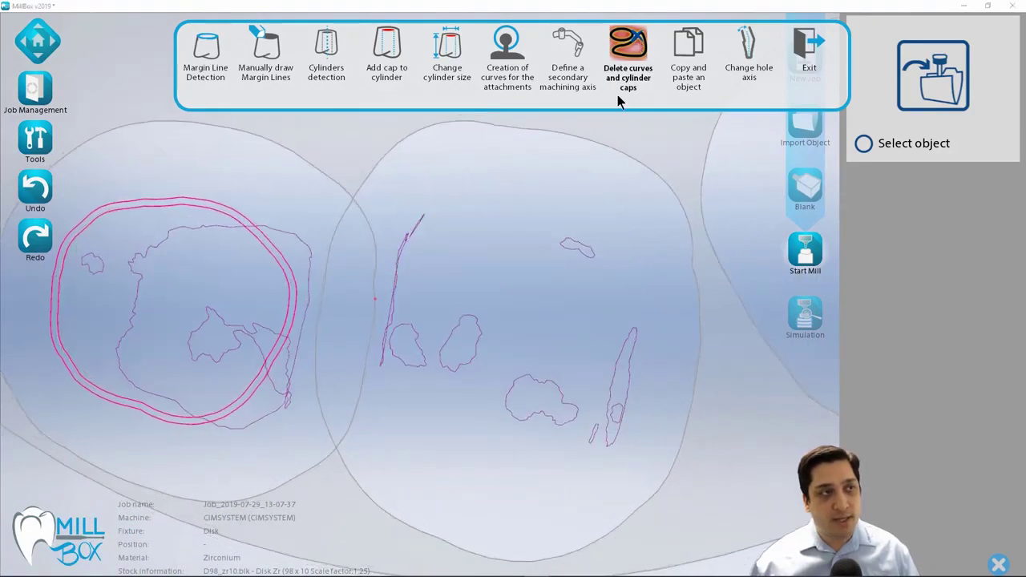
right_click_drag(607, 195, 471, 236)
right_click_drag(521, 416, 505, 447)
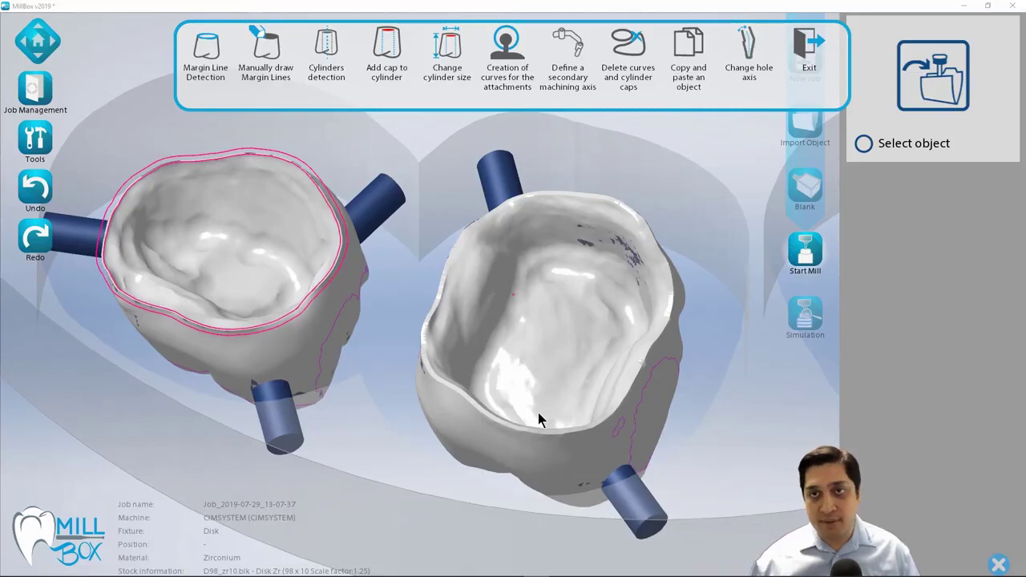
right_click_drag(539, 417, 635, 315)
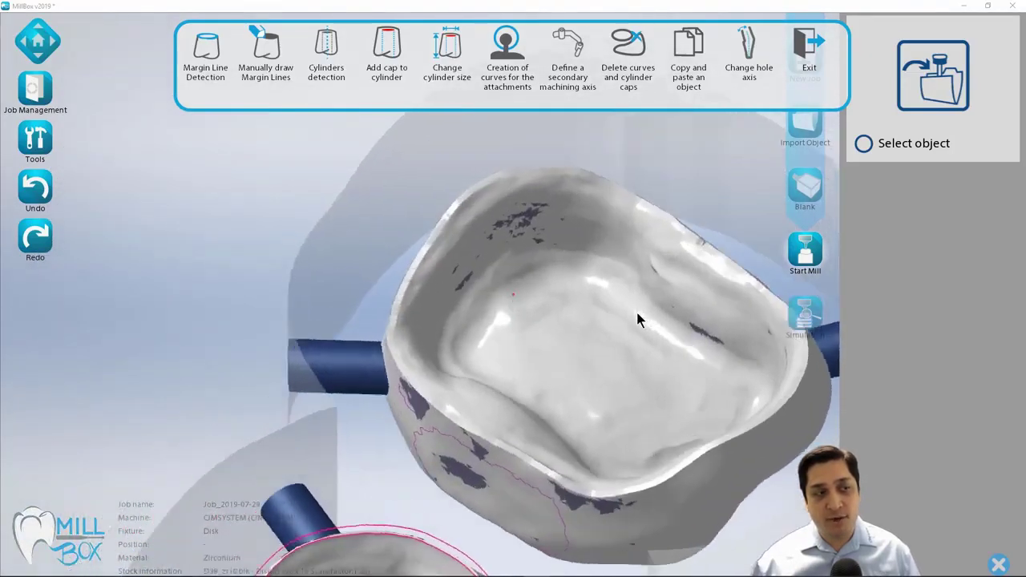
right_click_drag(638, 320, 446, 312)
scroll(729, 353, "down", 3)
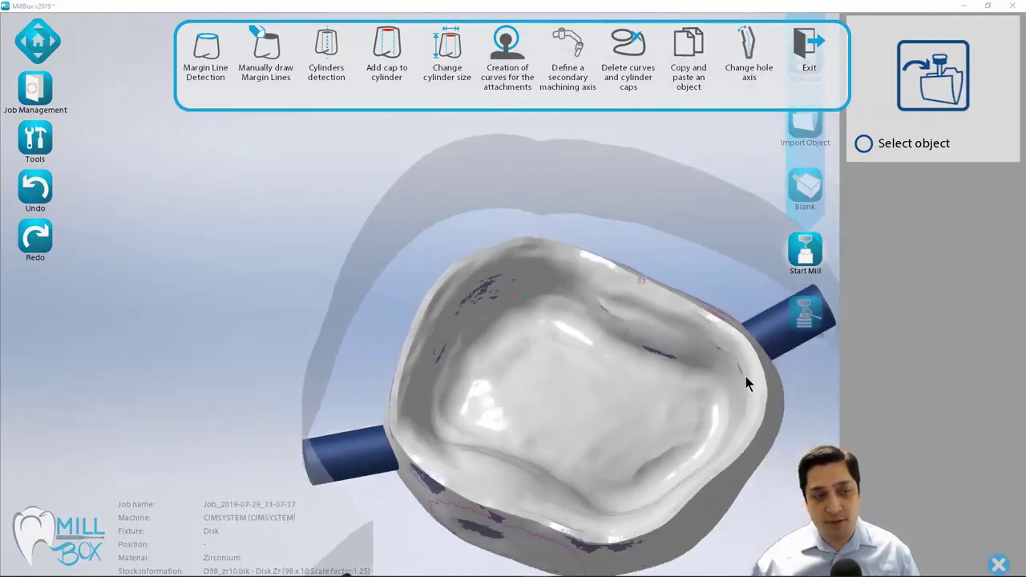
right_click_drag(745, 375, 507, 309)
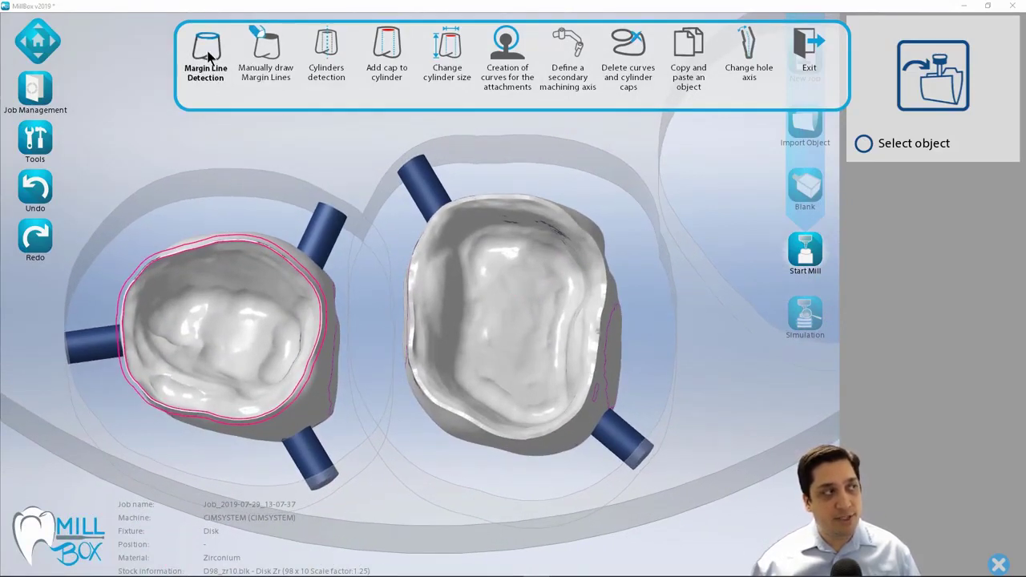
Run Margin Line Detection on the rim of the larger crown with a width of 0.15
right_click_drag(560, 254, 641, 304)
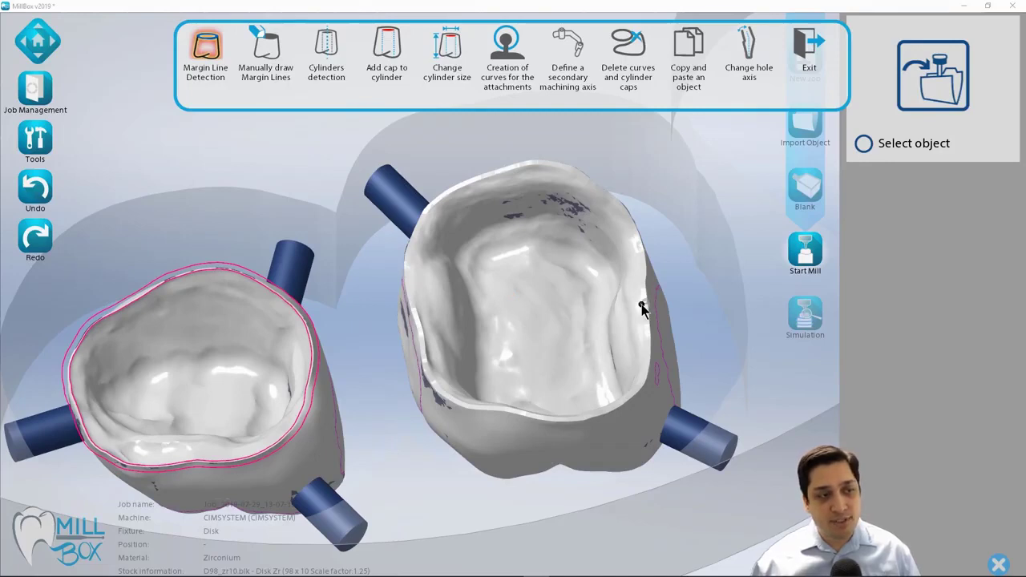
left_click(641, 304)
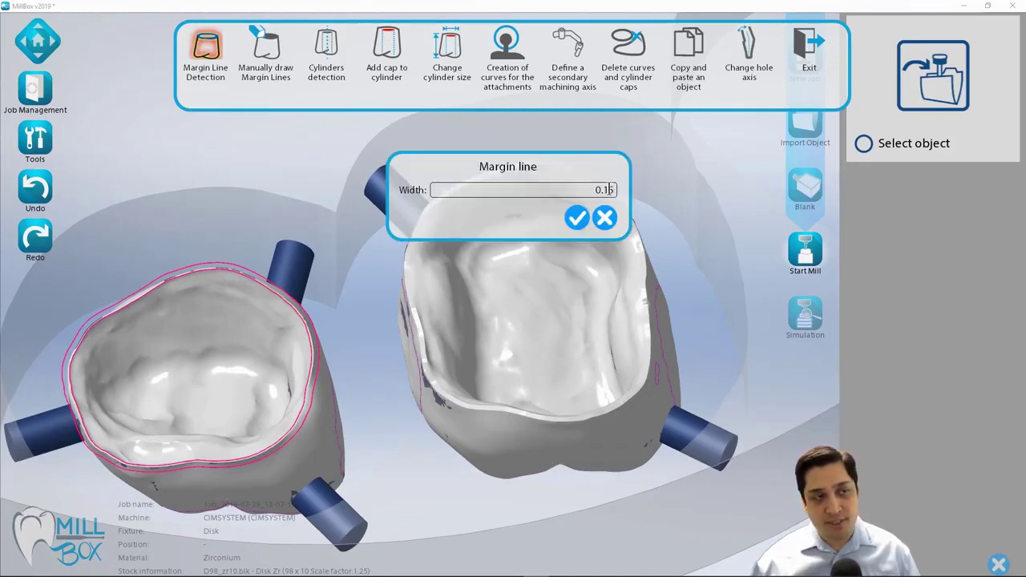
left_click(576, 218)
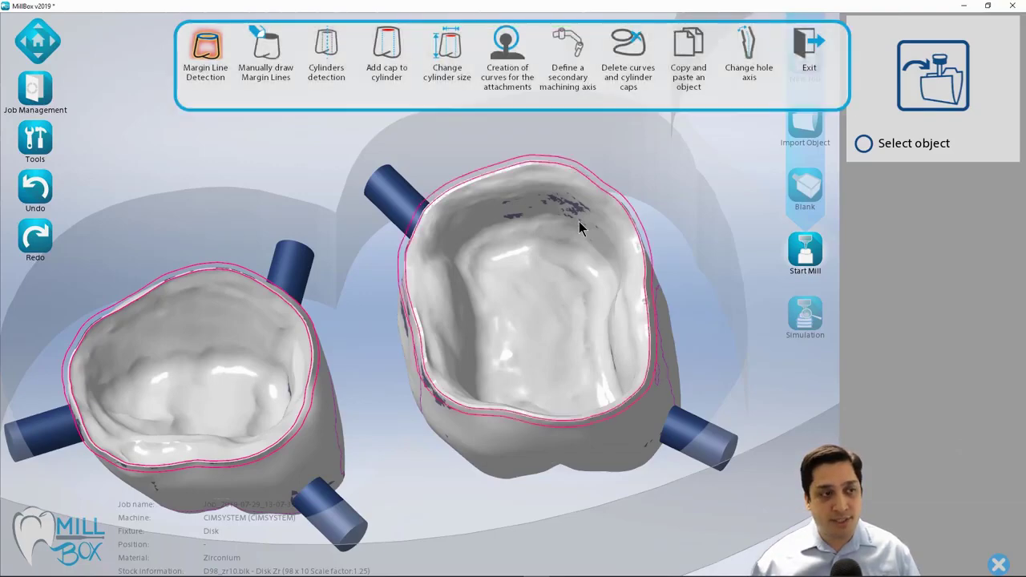
Inspect the automatically detected margin line on the larger crown up close and delete it
middle_click_drag(646, 319, 657, 335)
scroll(658, 341, "up", 6)
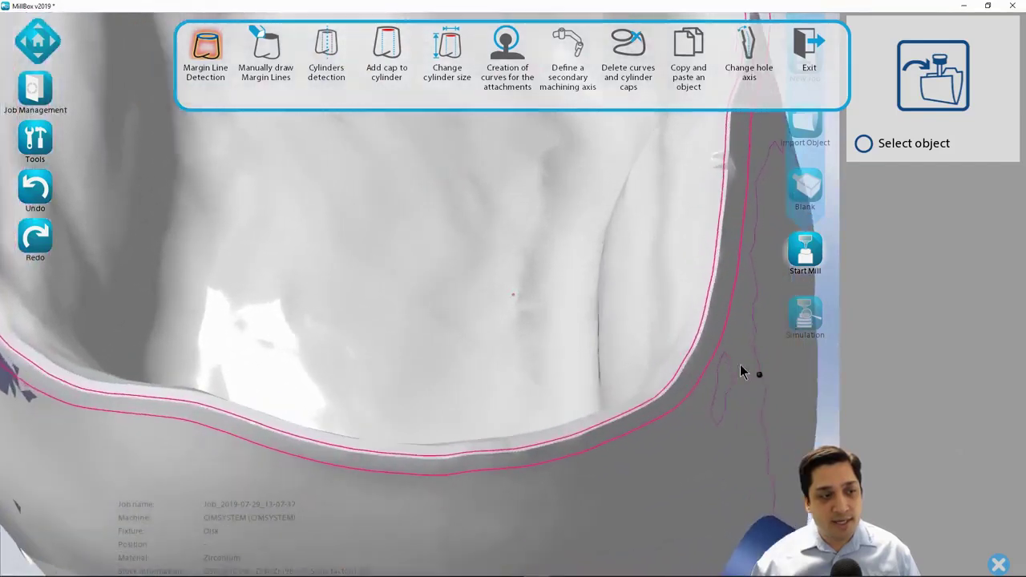
left_click_drag(741, 370, 475, 259)
mouse_move(474, 259)
middle_mouse_down()
mouse_move(446, 250)
mouse_move(447, 260)
mouse_move(461, 256)
middle_mouse_up()
scroll(520, 255, "down", 4)
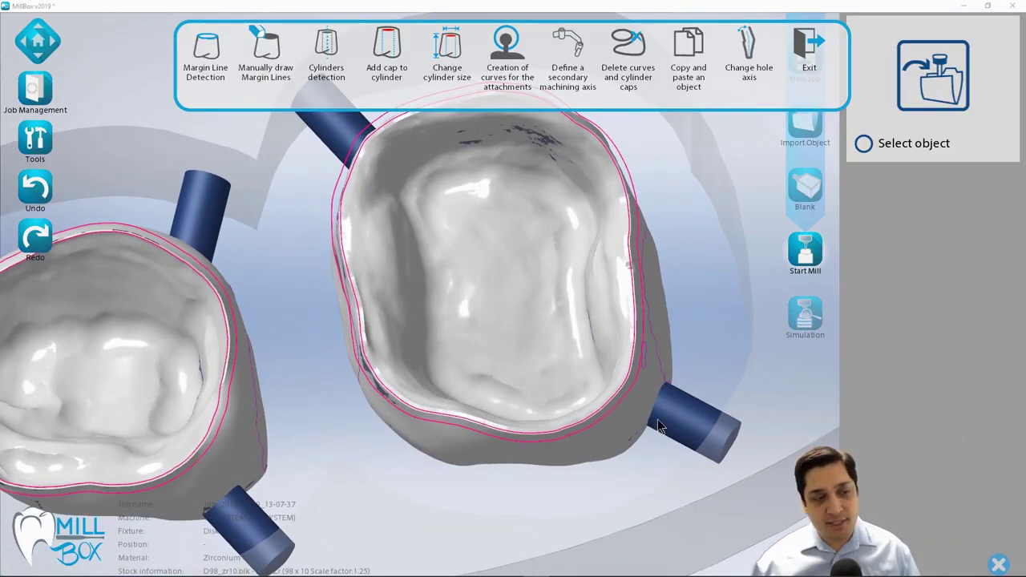
mouse_move(657, 425)
left_mouse_down()
mouse_move(628, 403)
mouse_move(595, 344)
mouse_move(632, 321)
mouse_move(594, 254)
left_mouse_up()
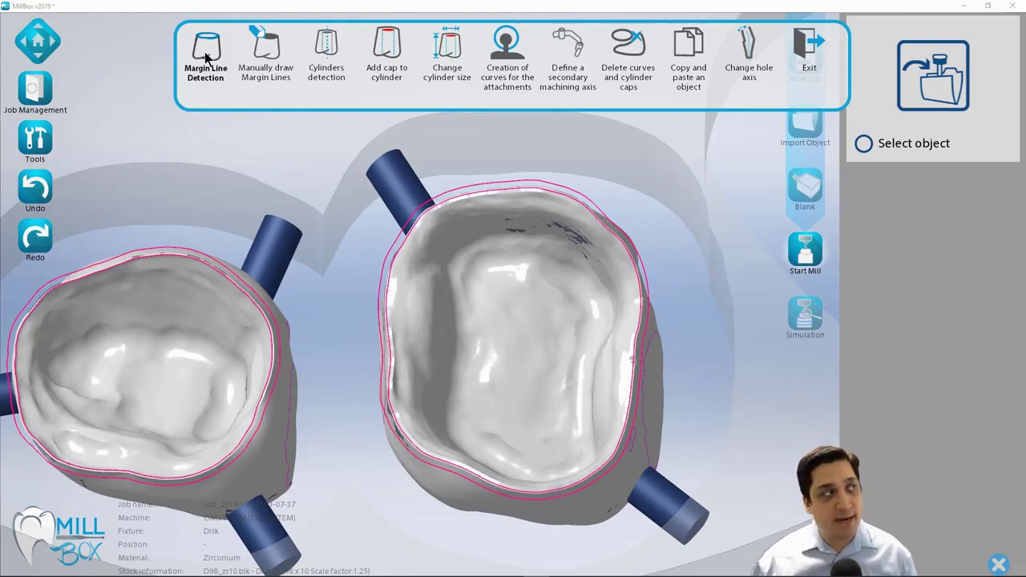
left_click(266, 50)
mouse_move(587, 363)
right_mouse_down()
mouse_move(651, 417)
mouse_move(641, 384)
right_mouse_up()
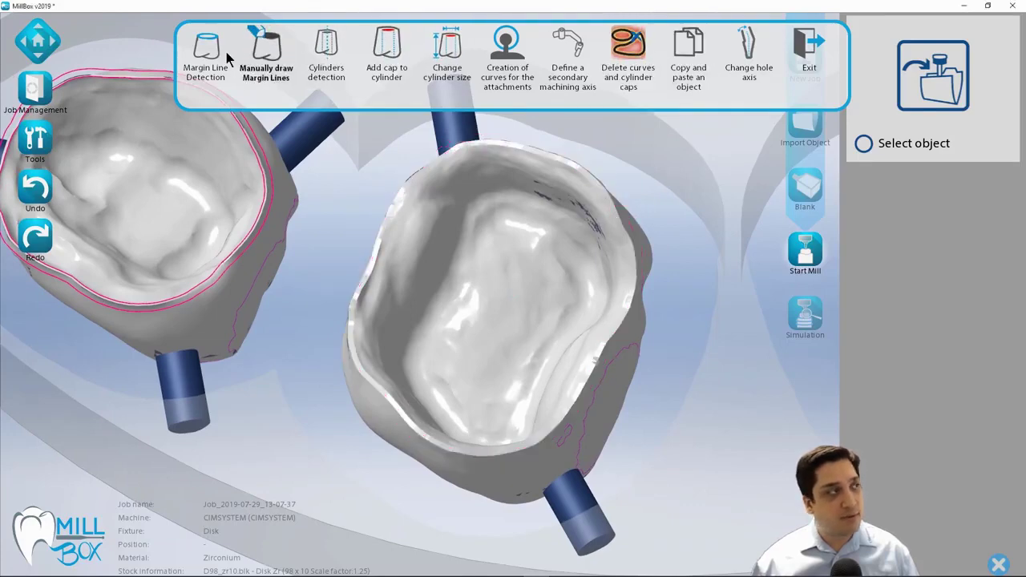
Manually draw a margin line point by point around the whole rim of the larger crown's opening
left_click(271, 44)
scroll(561, 344, "up", 5)
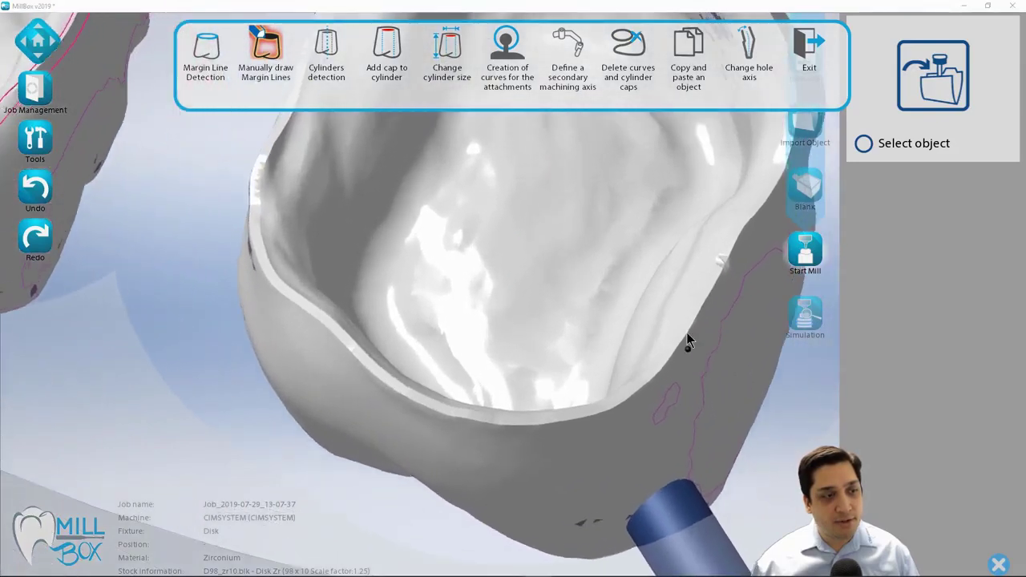
right_click_drag(685, 334, 729, 313)
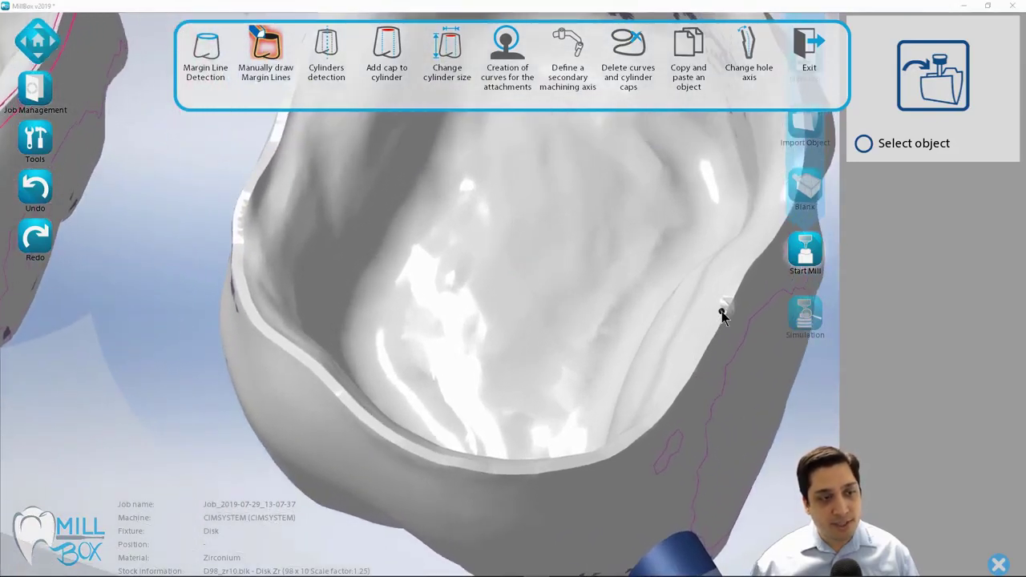
middle_click_drag(721, 311, 721, 311)
left_click(728, 309)
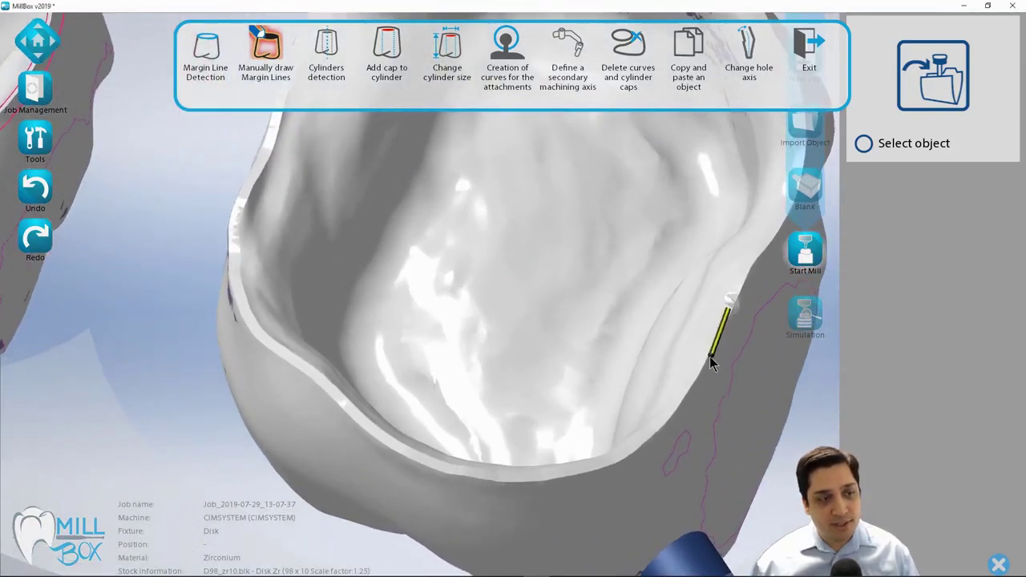
left_click(701, 365)
scroll(690, 399, "up", 1)
left_click_drag(691, 399, 738, 396)
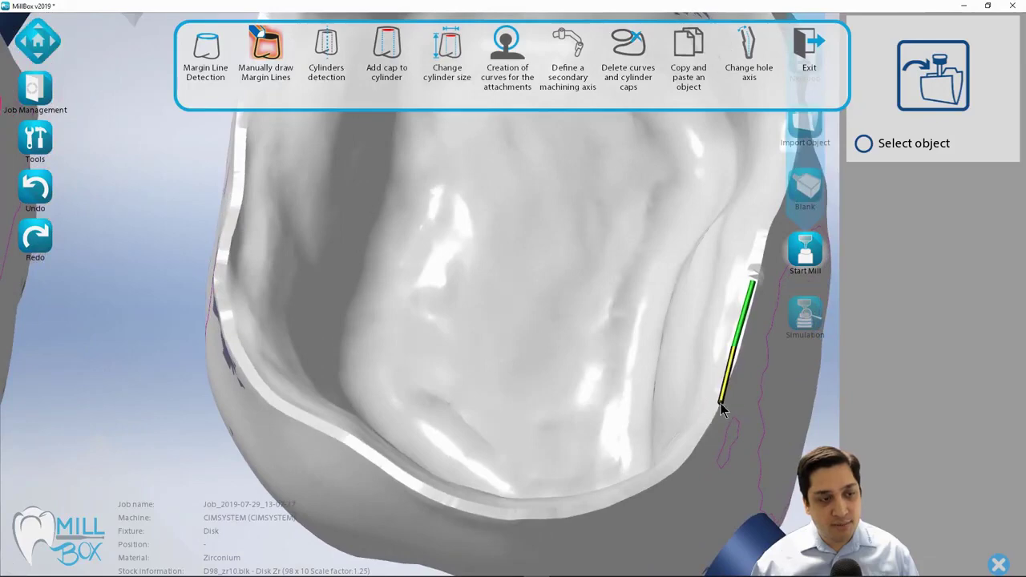
left_click_drag(705, 431, 751, 397)
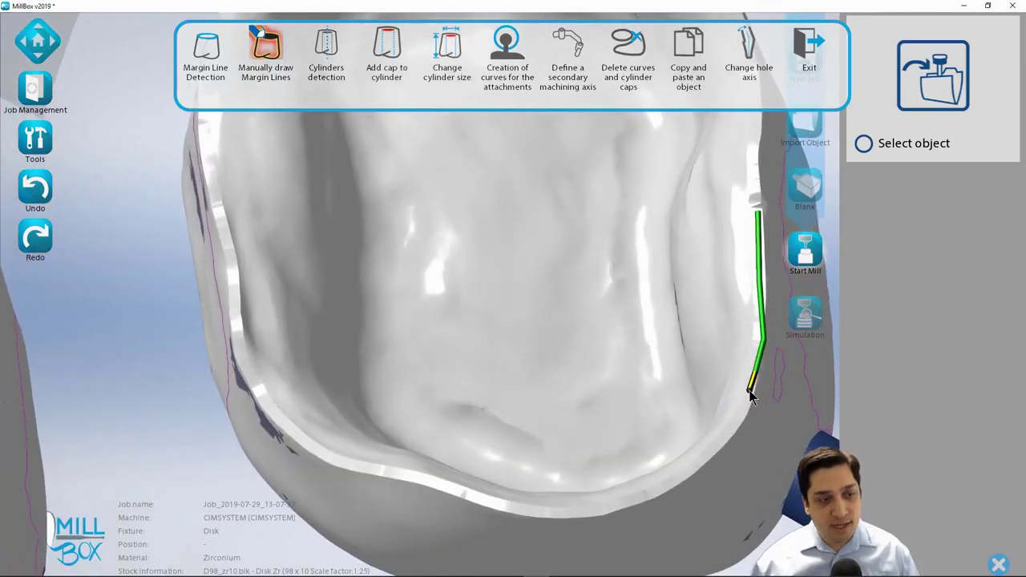
left_click_drag(718, 454, 747, 446)
left_click_drag(653, 494, 702, 451)
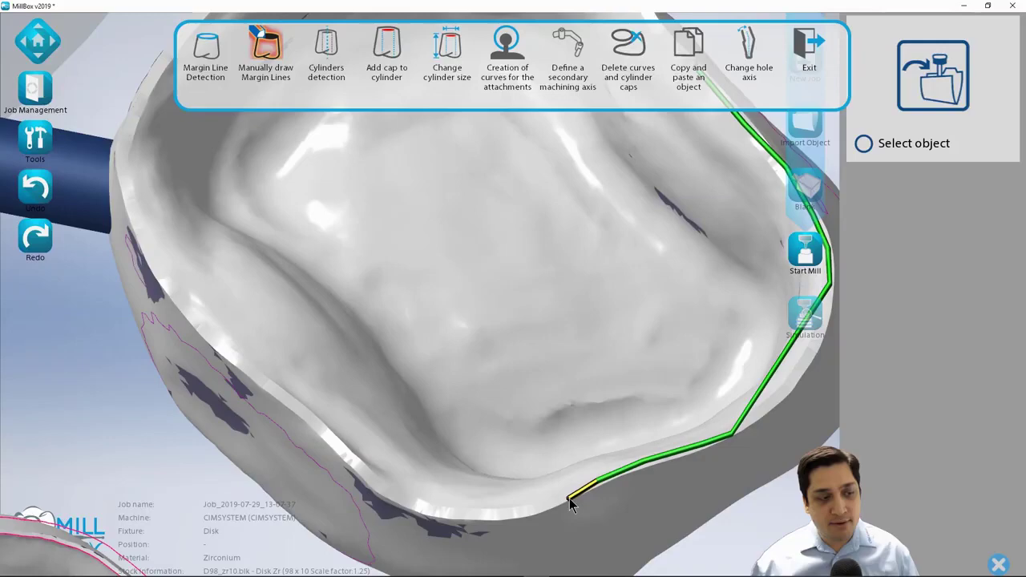
left_click_drag(567, 502, 649, 331)
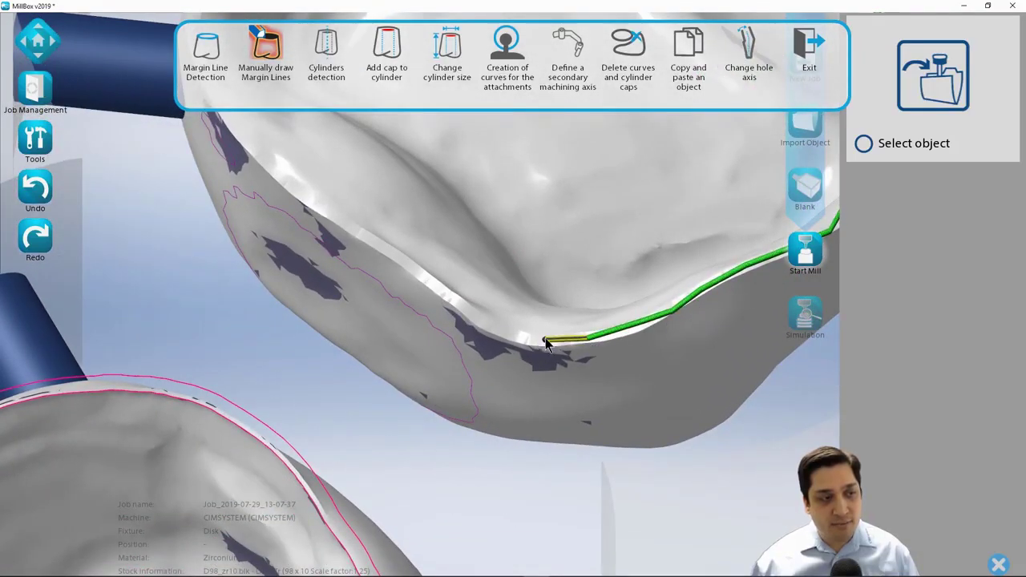
mouse_move(545, 340)
left_mouse_down()
mouse_move(579, 348)
mouse_move(565, 335)
mouse_move(481, 335)
mouse_move(468, 319)
left_mouse_up()
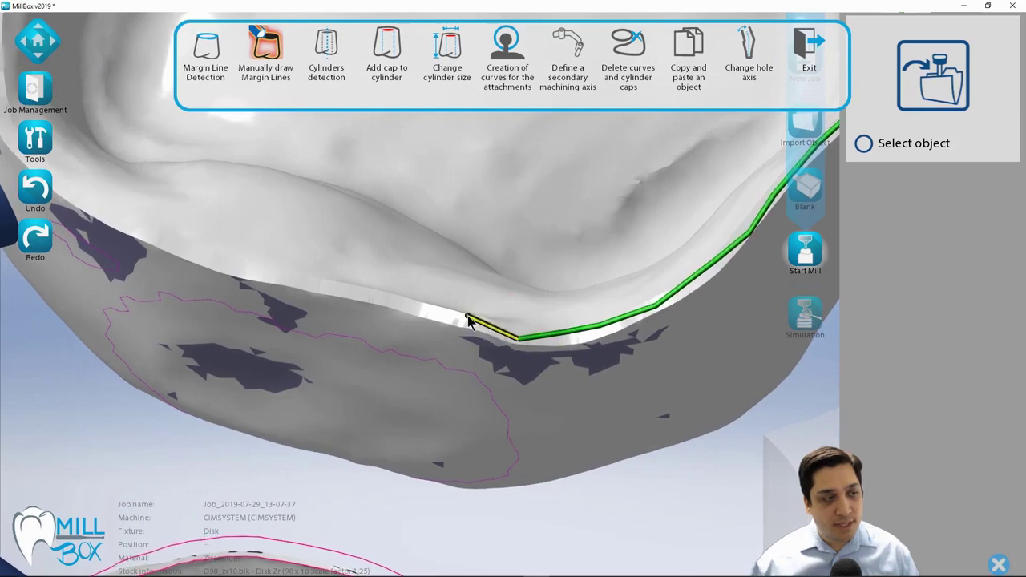
left_click(426, 312)
left_click(355, 297)
left_click(318, 290)
left_click(289, 279)
middle_click_drag(313, 279, 561, 344)
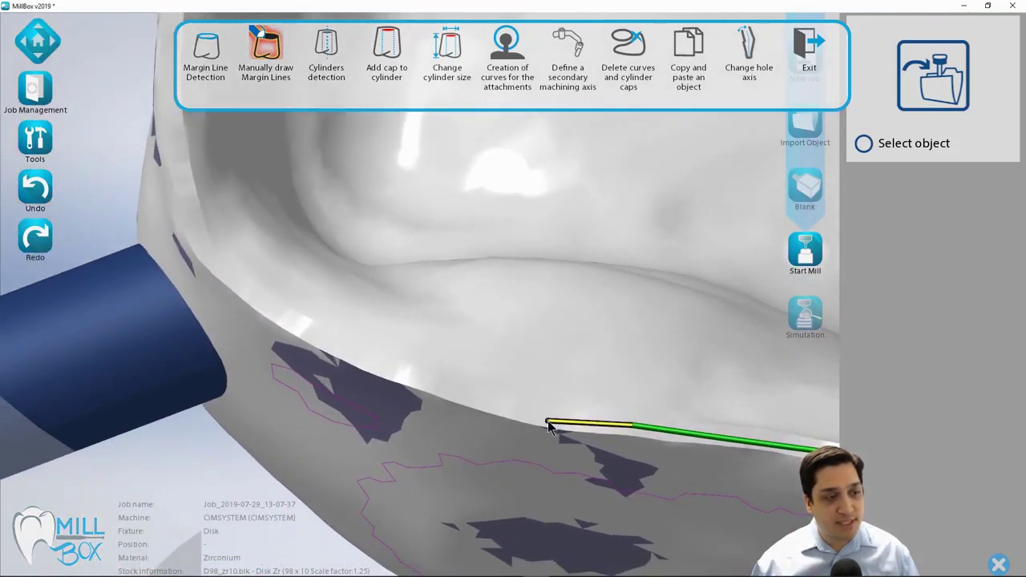
left_click_drag(473, 396, 459, 395)
mouse_move(366, 362)
left_mouse_down()
mouse_move(238, 297)
mouse_move(205, 256)
mouse_move(383, 355)
mouse_move(360, 328)
mouse_move(345, 275)
mouse_move(380, 319)
mouse_move(375, 351)
mouse_move(374, 258)
mouse_move(383, 255)
mouse_move(371, 238)
mouse_move(380, 283)
mouse_move(384, 252)
mouse_move(303, 306)
mouse_move(316, 259)
mouse_move(416, 168)
mouse_move(471, 152)
mouse_move(502, 297)
left_mouse_up()
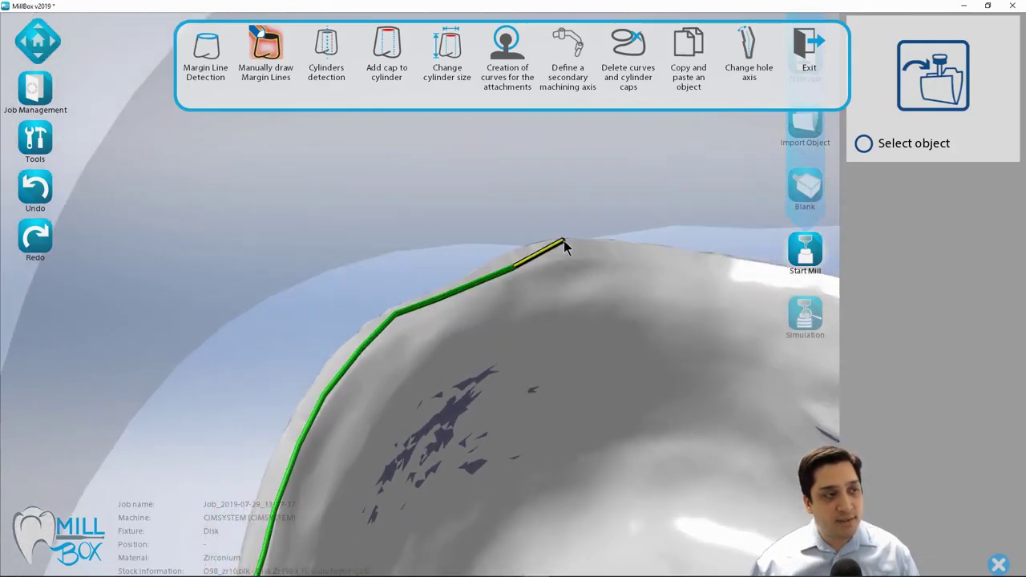
mouse_move(632, 257)
left_mouse_down()
mouse_move(648, 304)
mouse_move(529, 315)
mouse_move(583, 321)
left_mouse_up()
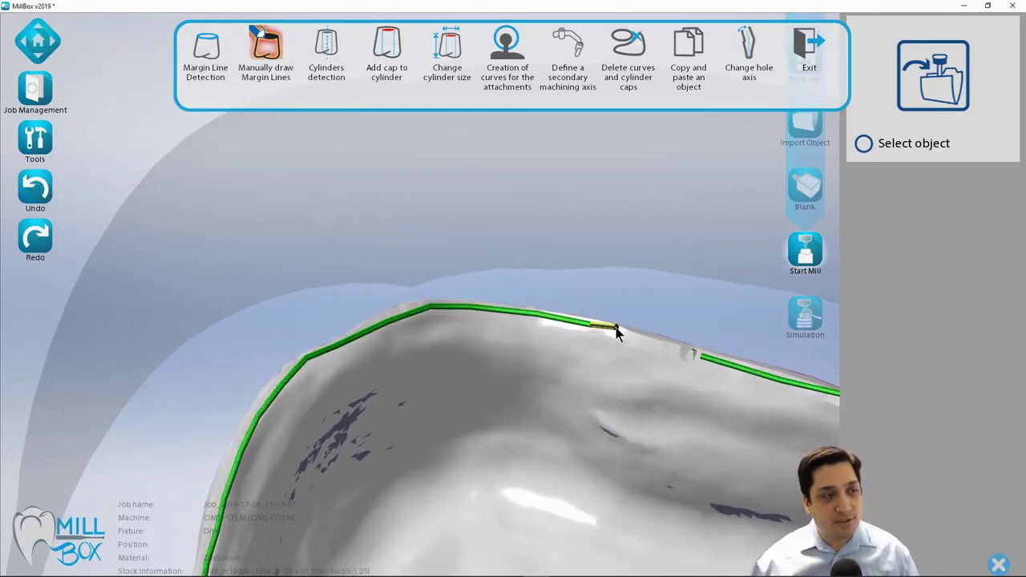
left_click_drag(655, 348, 663, 348)
left_click(671, 349)
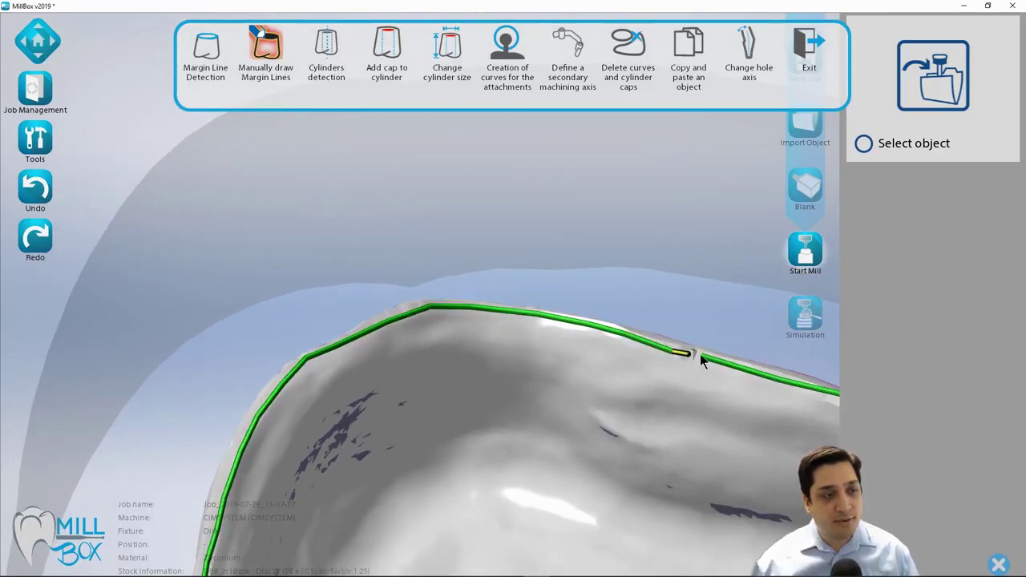
Close the hand-drawn margin curve at its starting point and accept a margin line width of 0.15
scroll(700, 357, "down", 2)
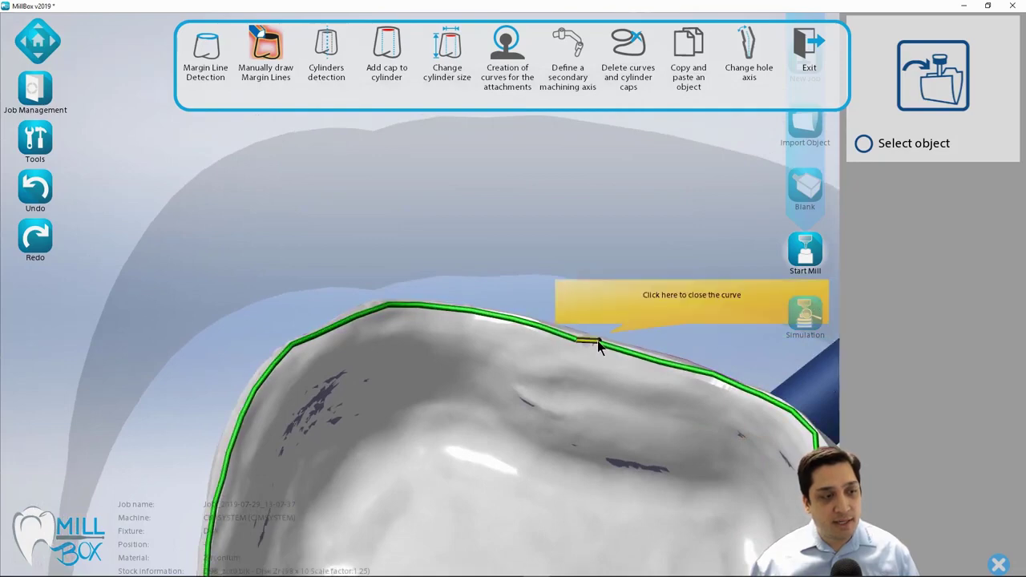
left_click(600, 341)
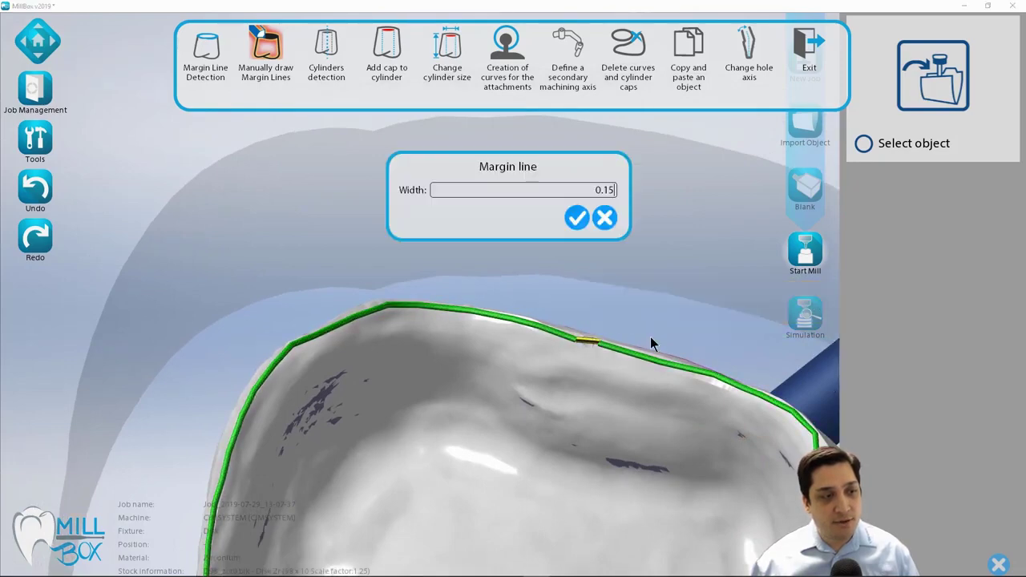
left_click(576, 219)
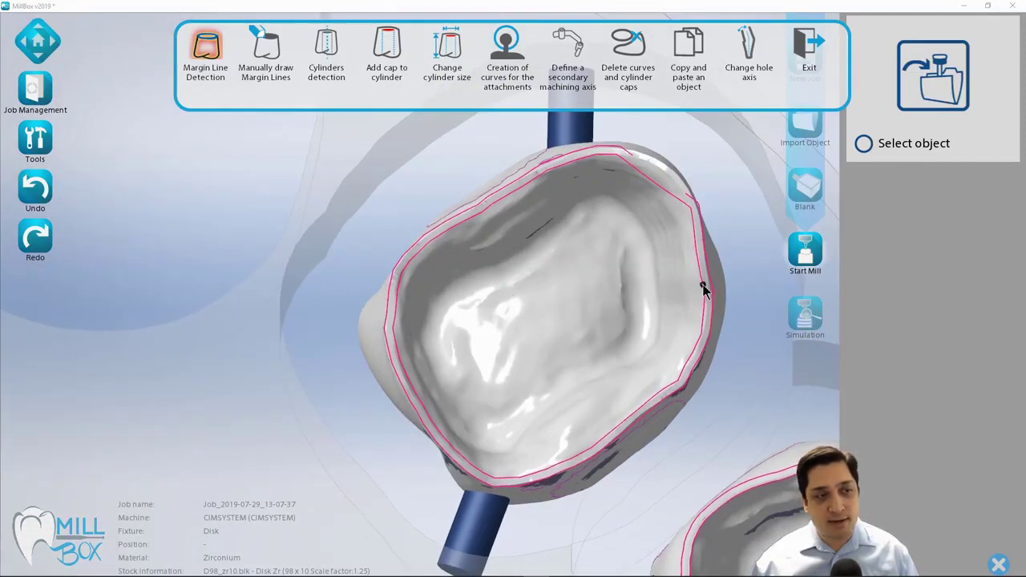
Run Margin Line Detection on the rim of the larger crown's opening and exit the margin line tools
left_click(703, 290)
left_click(577, 219)
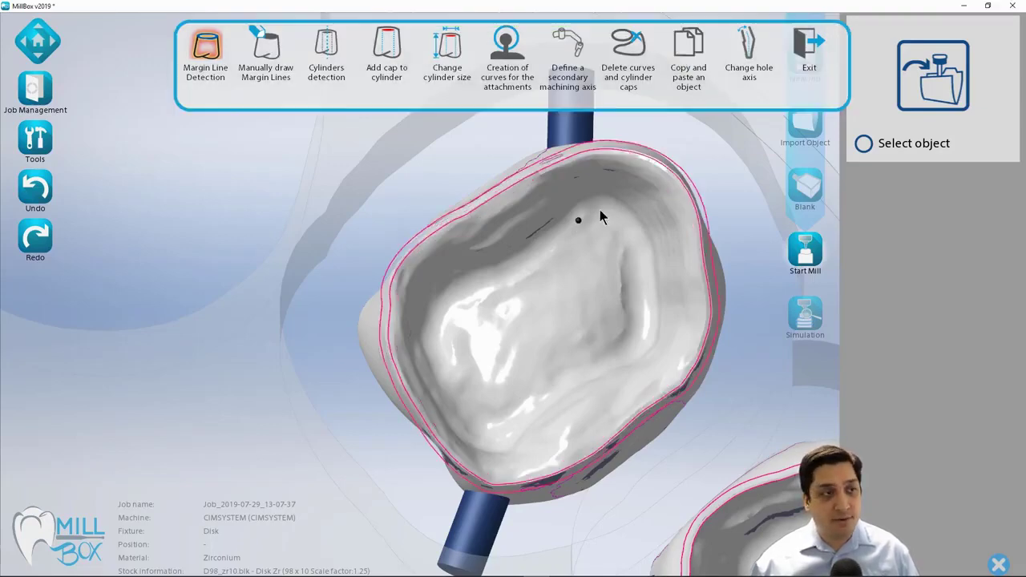
left_click(819, 53)
Slide the smaller crown's support pin along its outer wall, checking its height, and place it on the corner nearest the larger crown
middle_click_drag(737, 241, 479, 371)
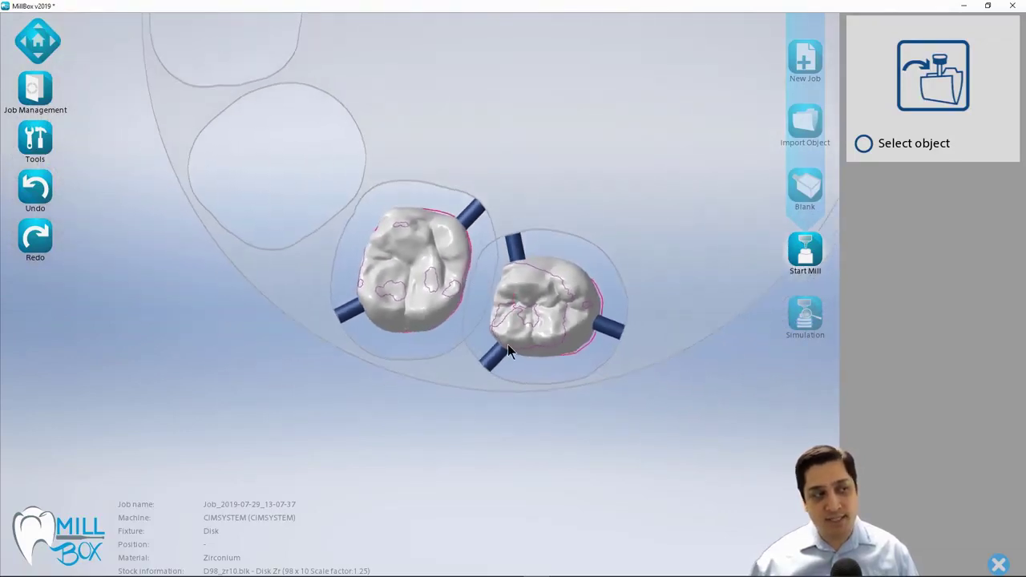
left_click(499, 360)
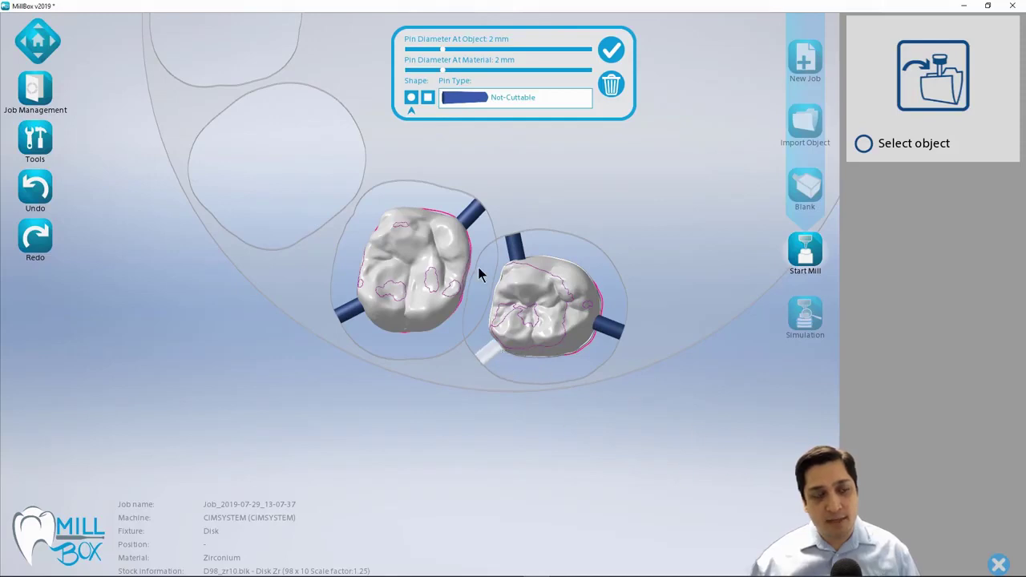
left_click_drag(522, 351, 548, 350)
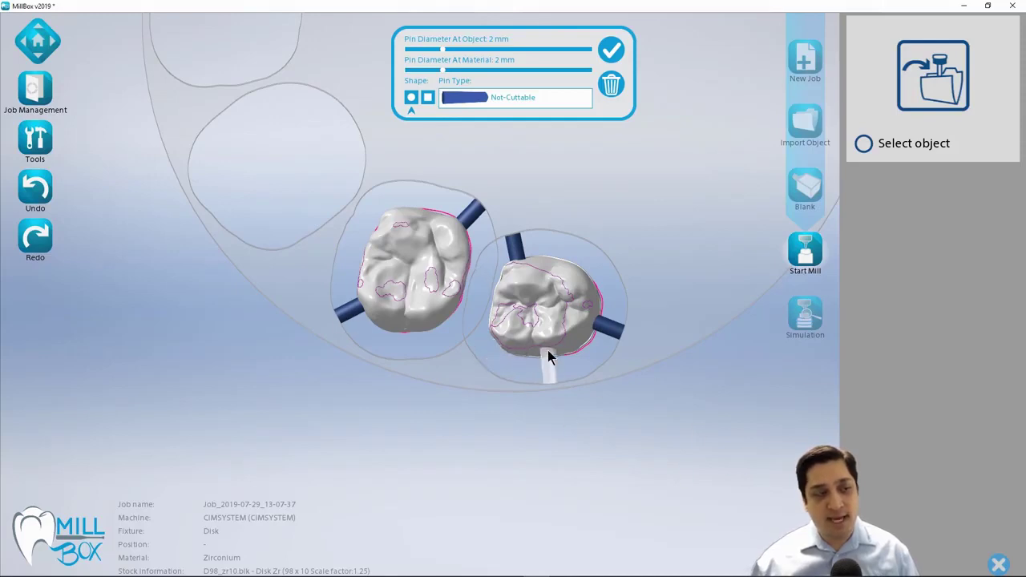
middle_click_drag(583, 444, 551, 385)
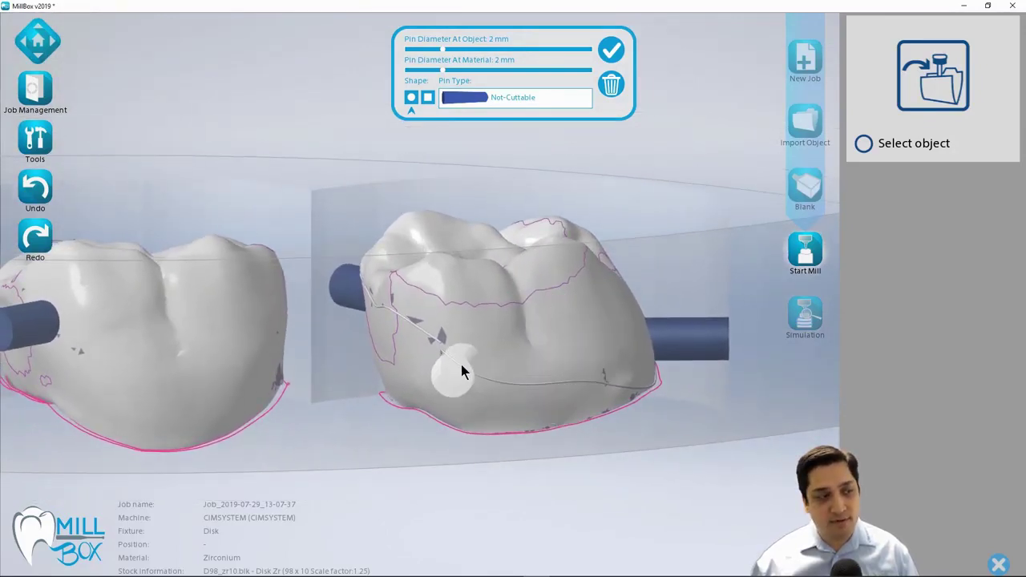
mouse_move(461, 364)
right_mouse_down()
mouse_move(454, 342)
mouse_move(484, 364)
mouse_move(459, 345)
right_mouse_up()
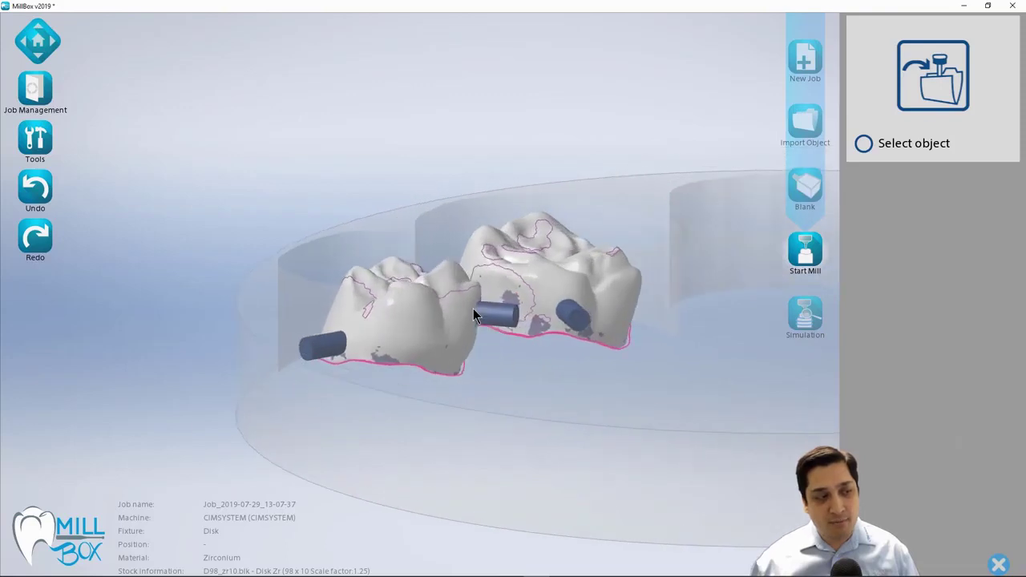
left_click(473, 311)
left_click(468, 370)
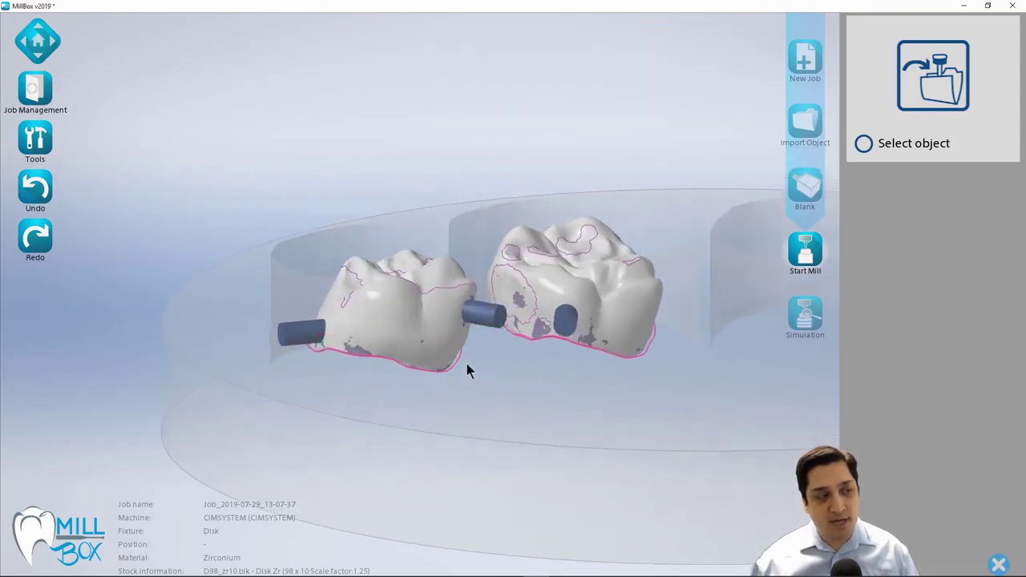
left_click(465, 310)
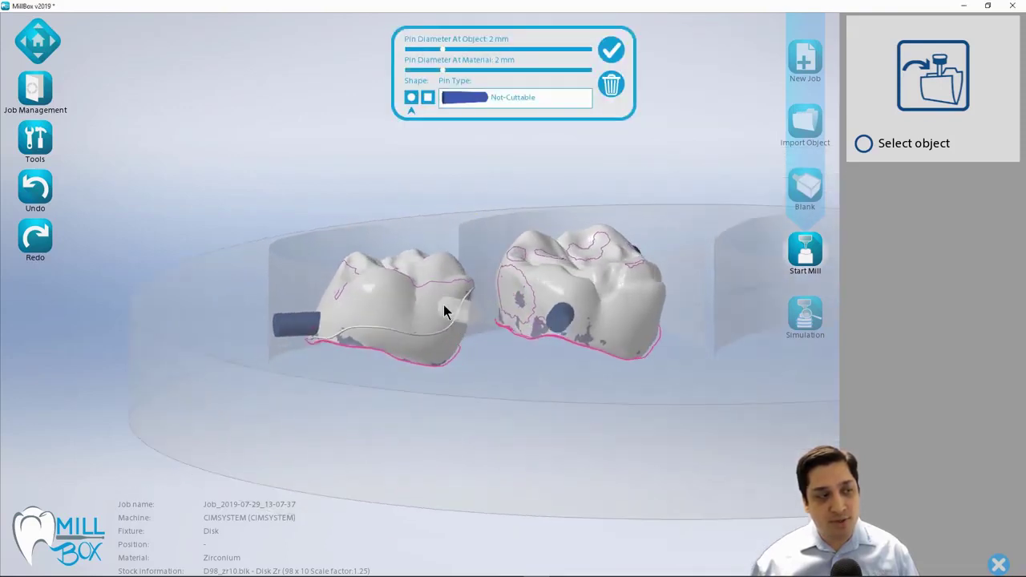
middle_click_drag(438, 299, 483, 331)
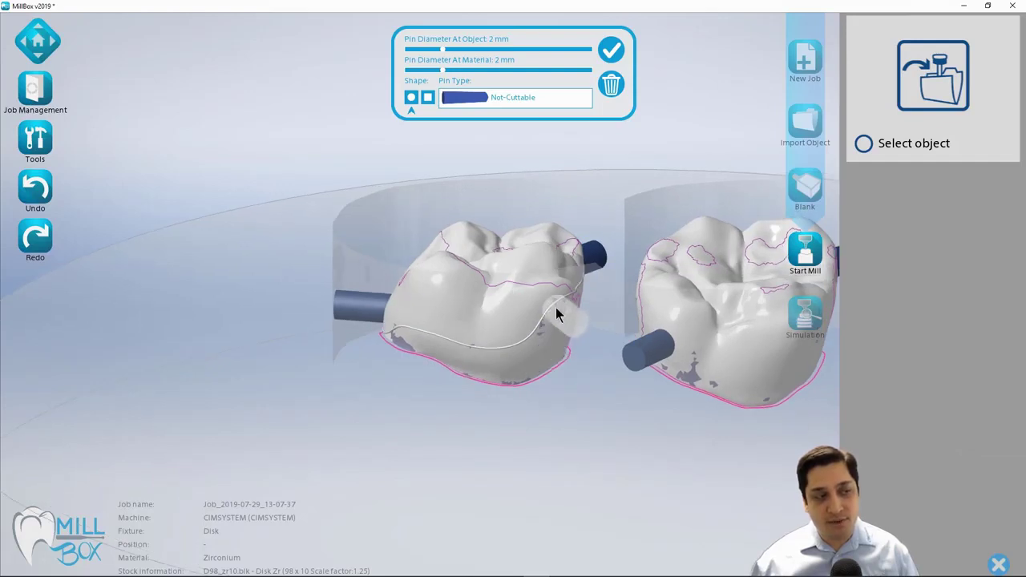
left_click(583, 424)
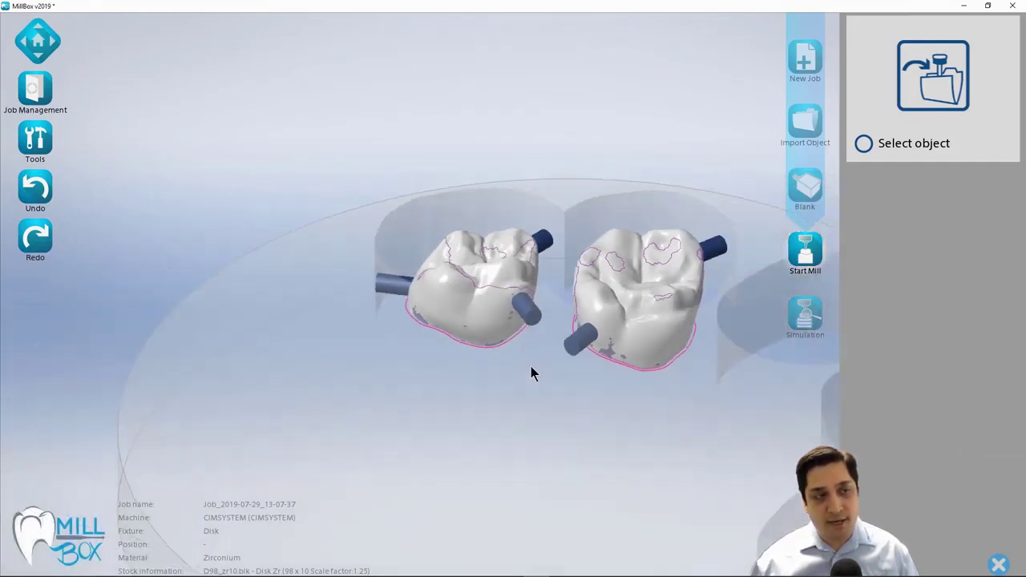
Start the milling calculation with 5 Axis Simultaneous Automatic external undercuts and Secondary Anatomy Detail - 0.6 mm enabled, and accept the tools table
left_click(44, 42)
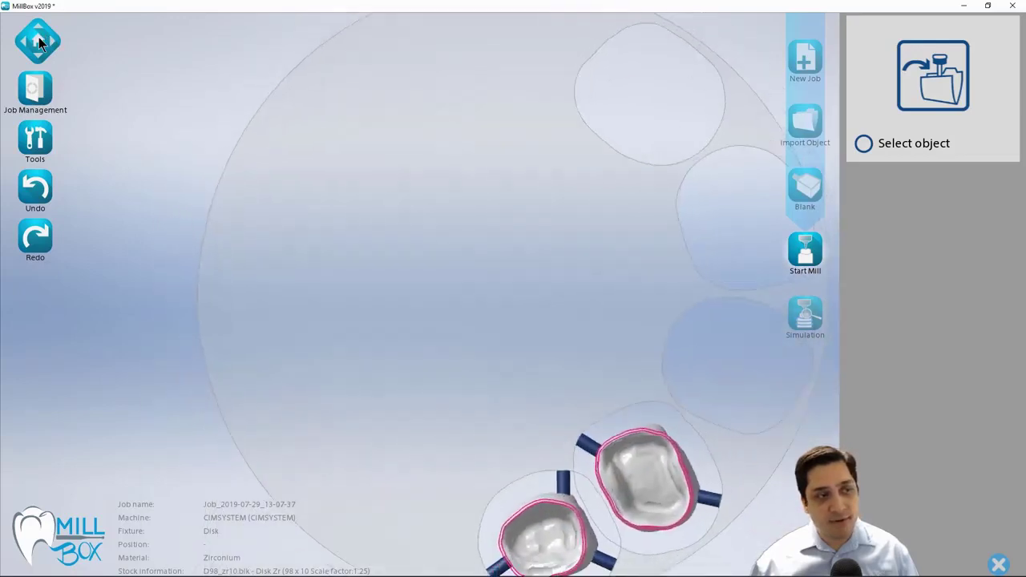
left_click(40, 44)
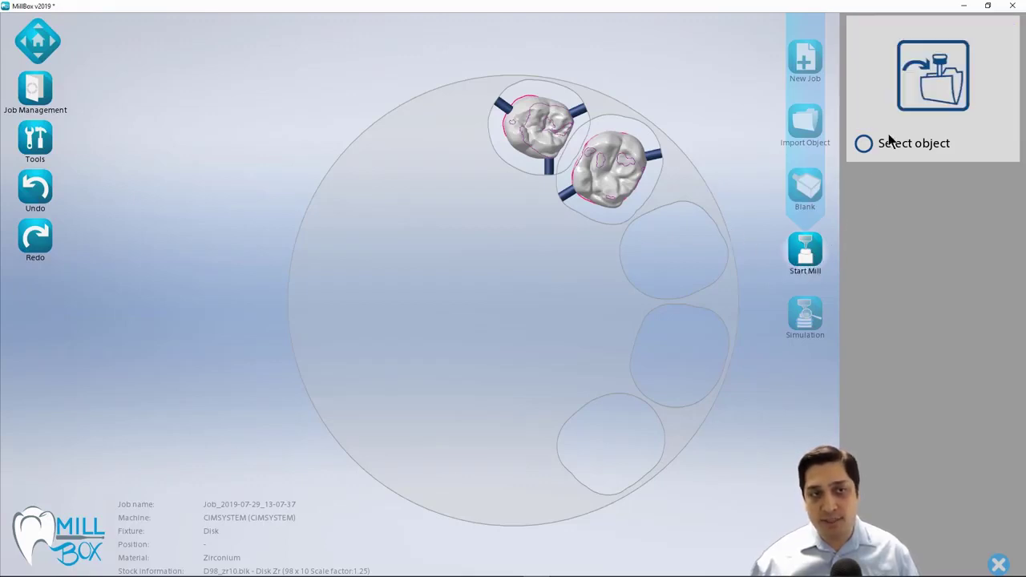
left_click(915, 93)
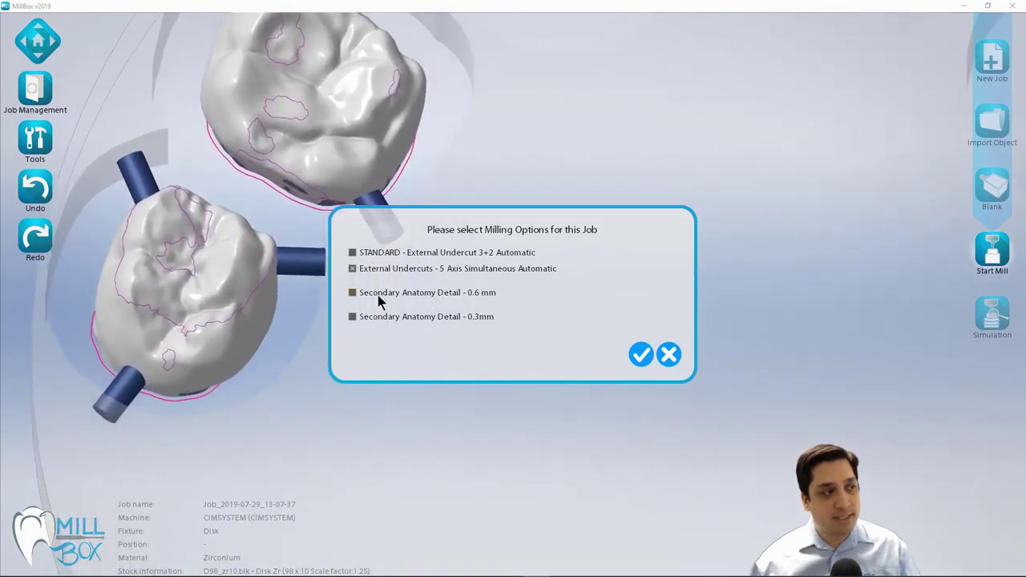
left_click(378, 295)
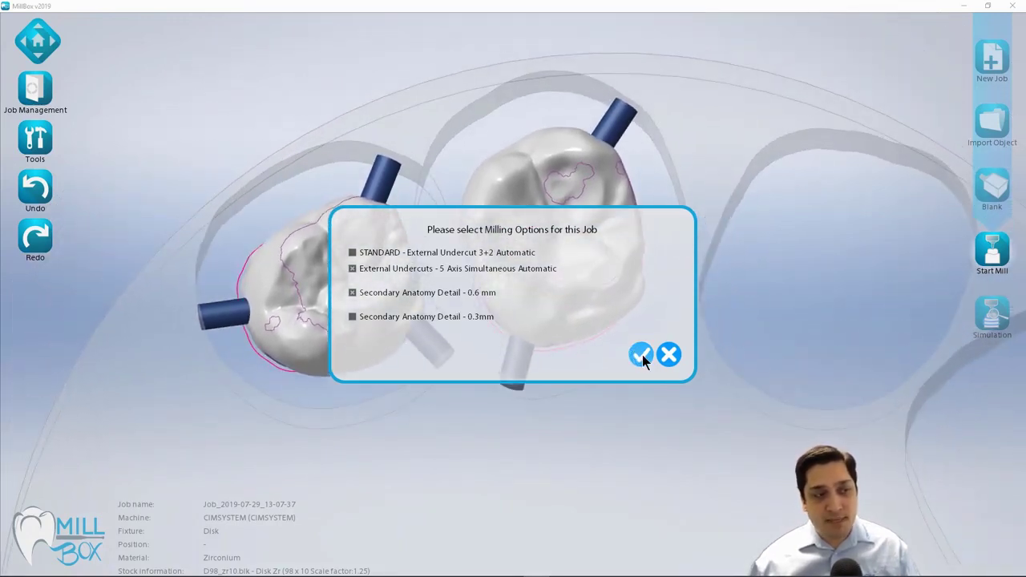
left_click(642, 354)
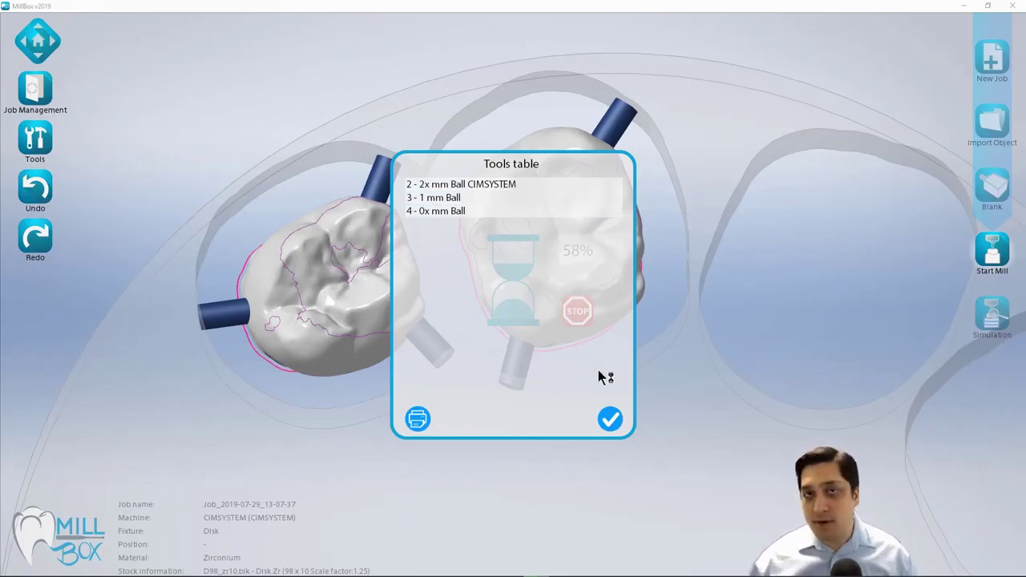
left_click(611, 419)
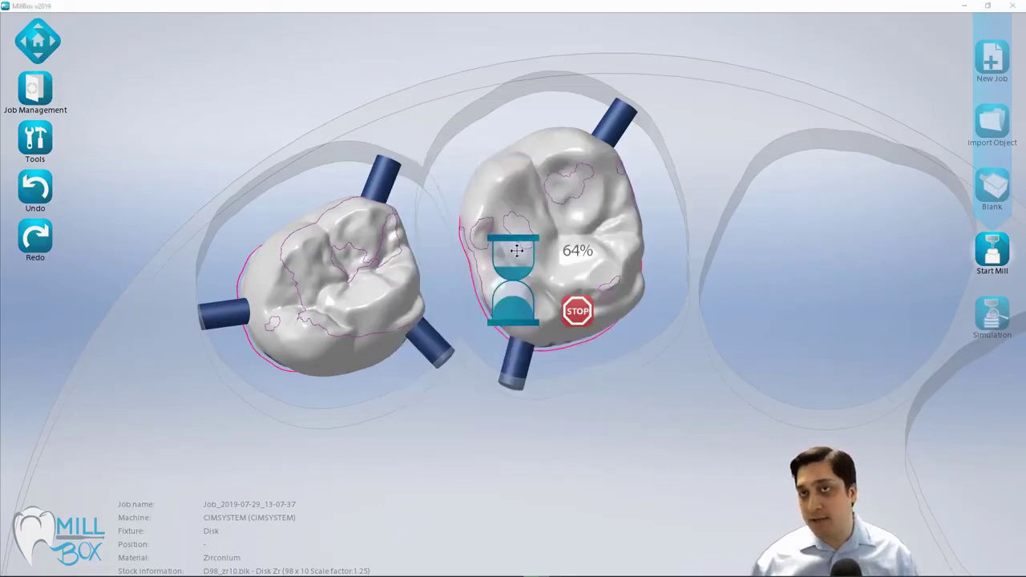